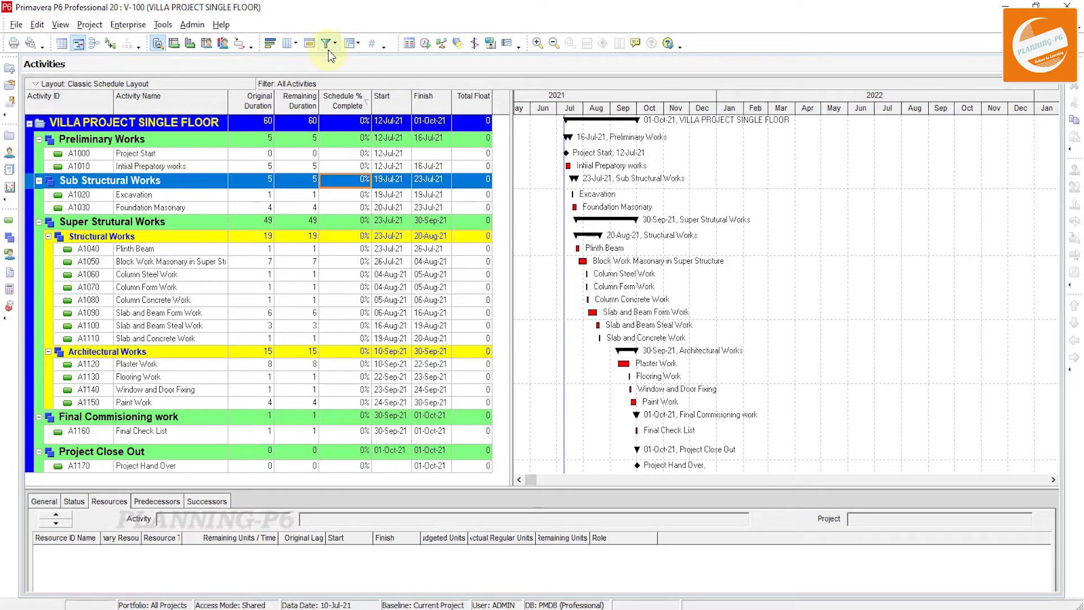
# From the Structural Works row's menu, open Filters and start a new Untitled Filter.
pyautogui.rightClick(240, 242)
pyautogui.click(267, 503)
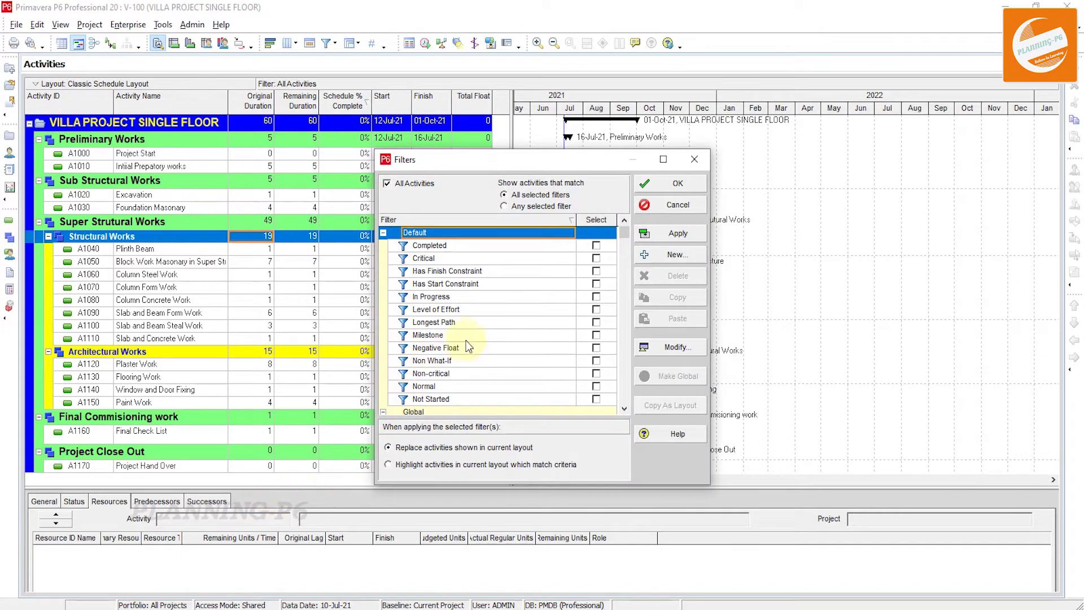
pyautogui.scroll(-2, 473, 331)
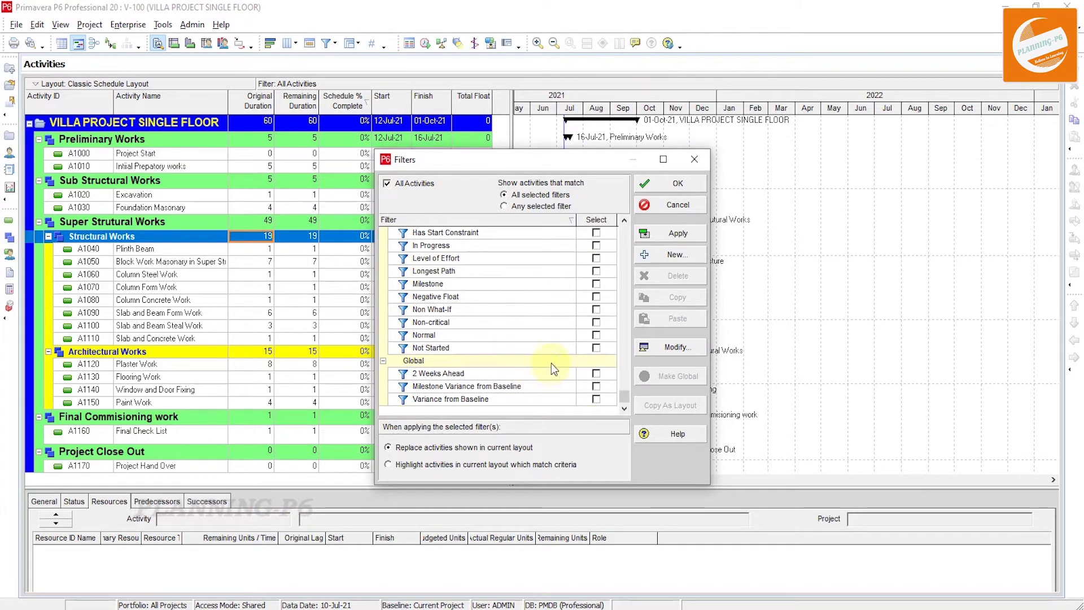
pyautogui.click(657, 256)
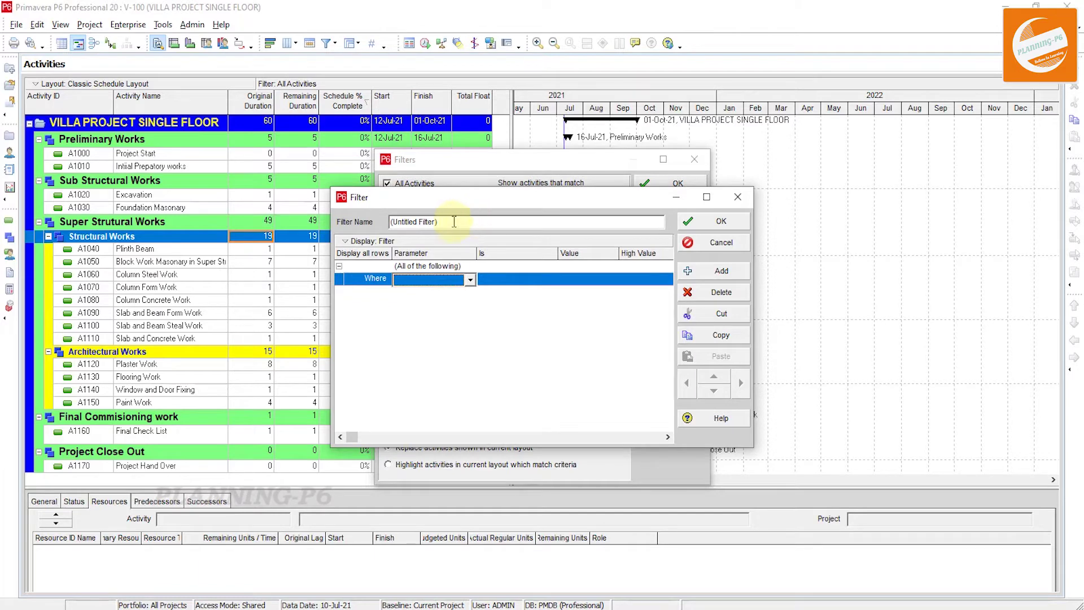
# Replace 'Untitled Filter' with the name 'Specific Activities ( With in the Range)'.
pyautogui.moveTo(454, 221); pyautogui.dragTo(390, 223)
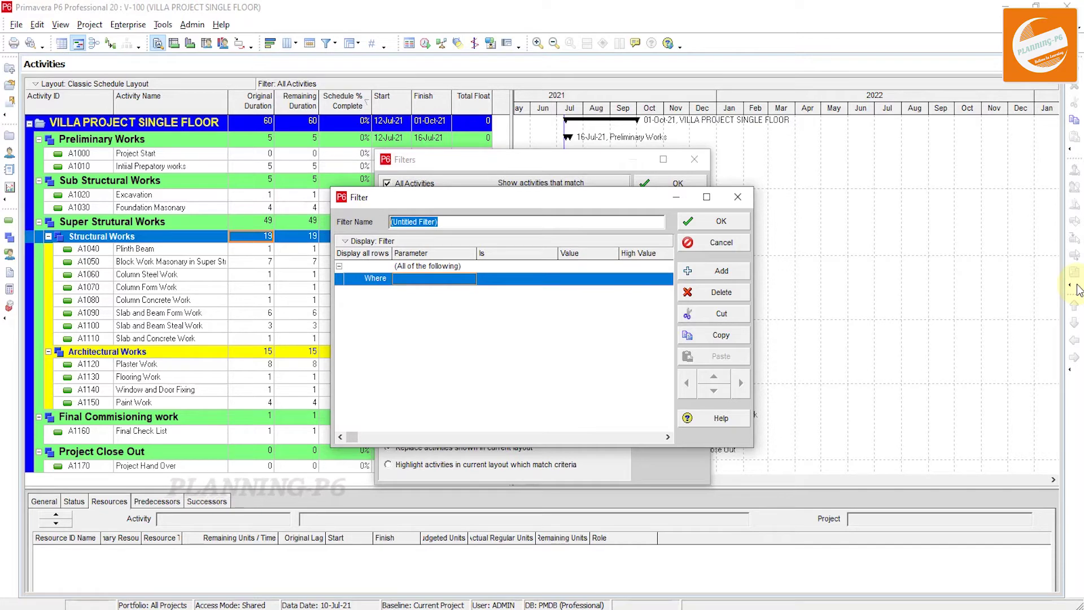
pyautogui.write('S')
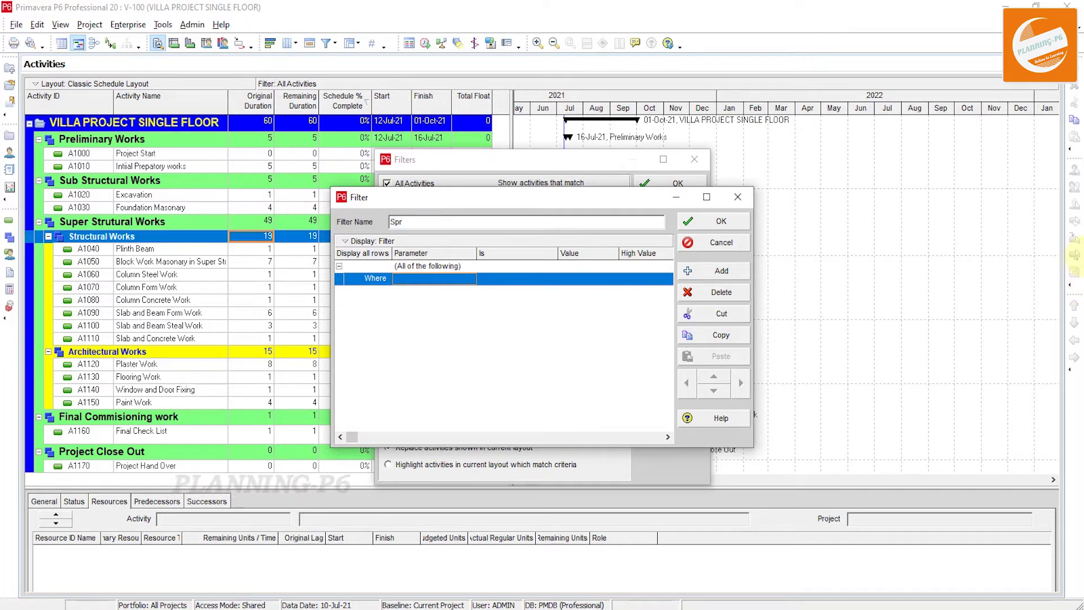
pyautogui.write('pecifi')
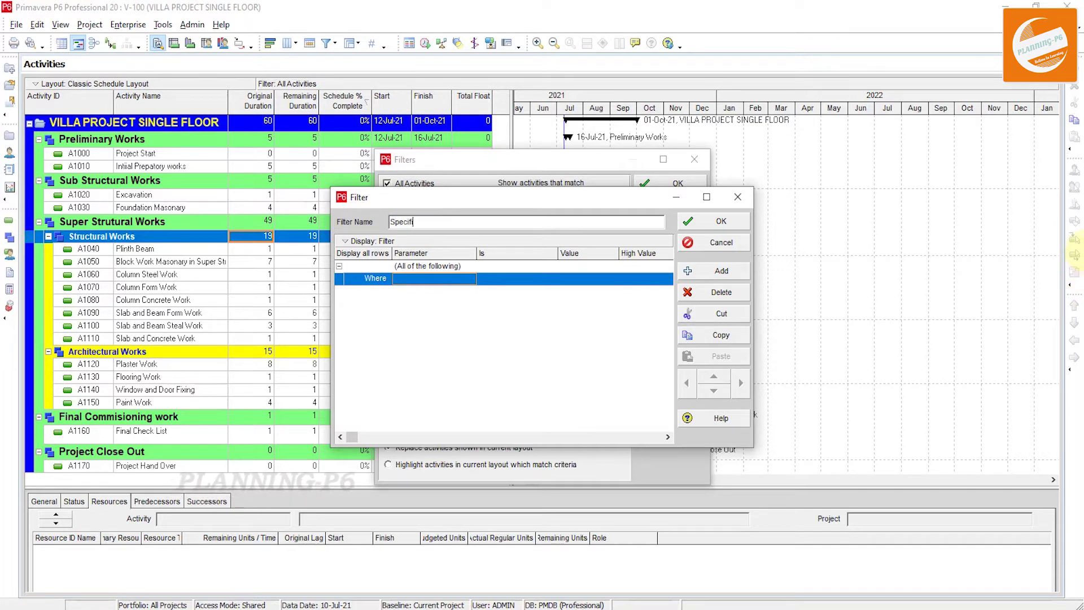
pyautogui.write('c A')
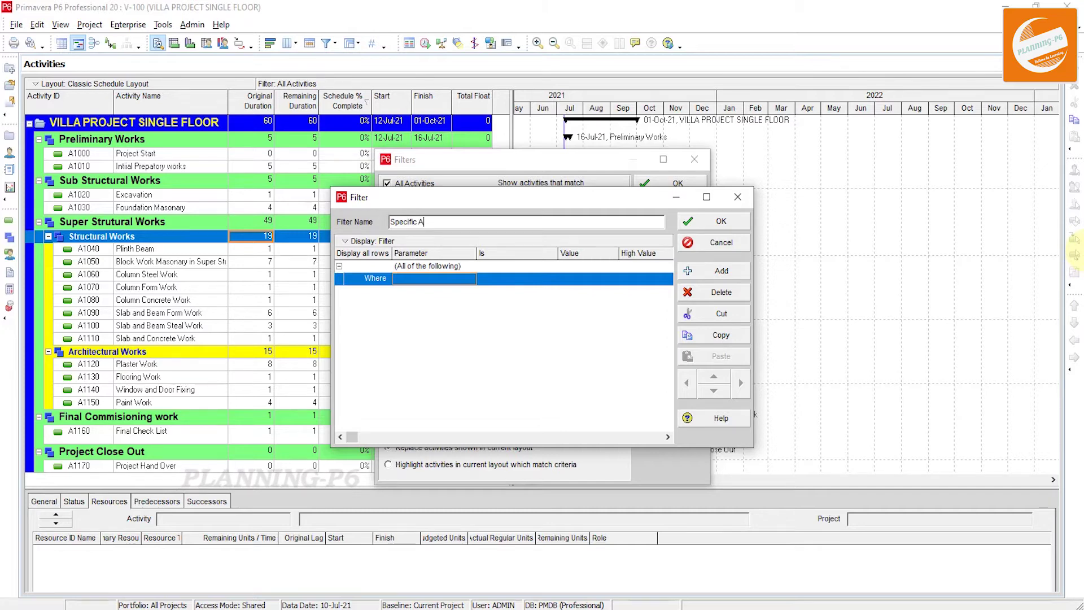
pyautogui.write('ctivities')
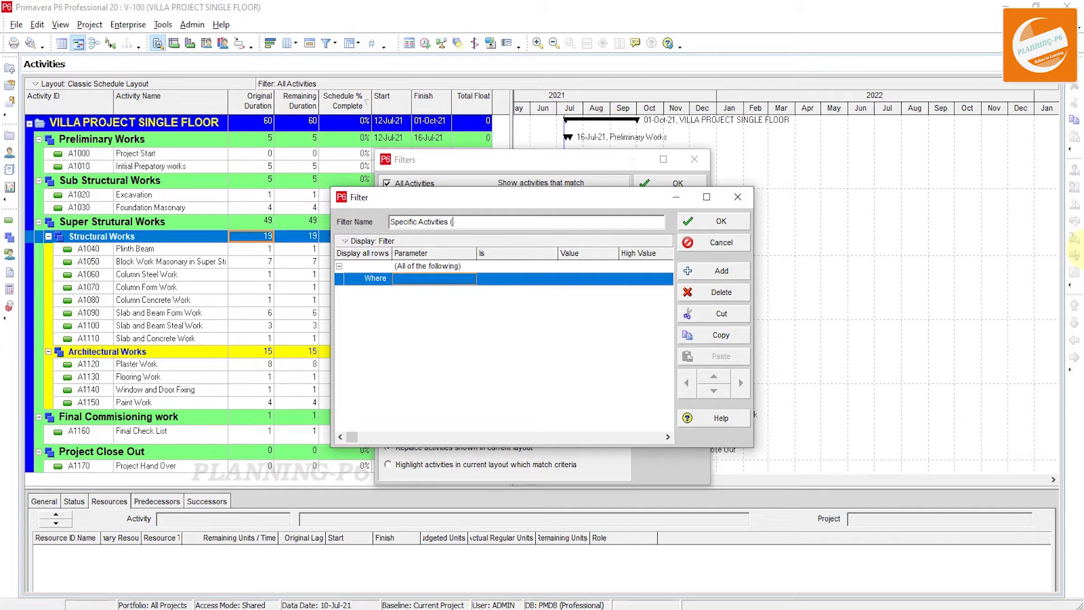
pyautogui.write(' ( W')
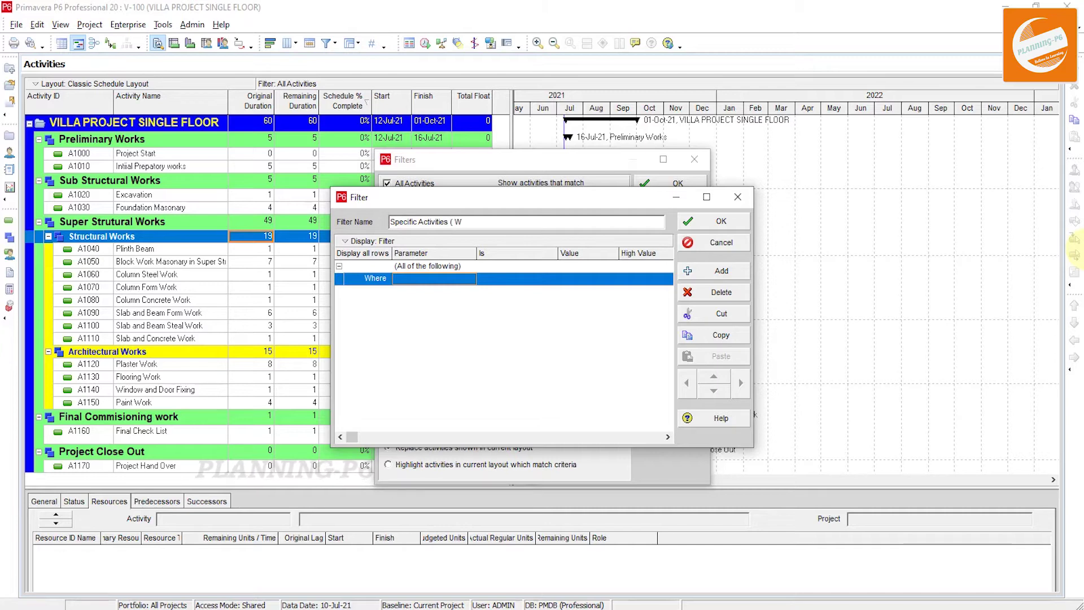
pyautogui.write('ith ')
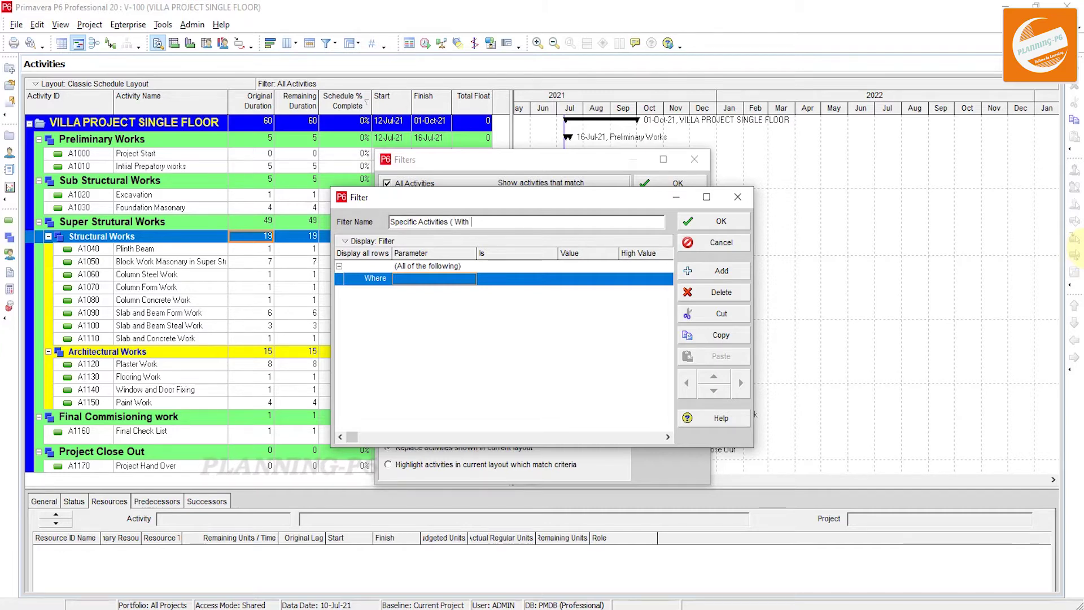
pyautogui.write('in the Ran')
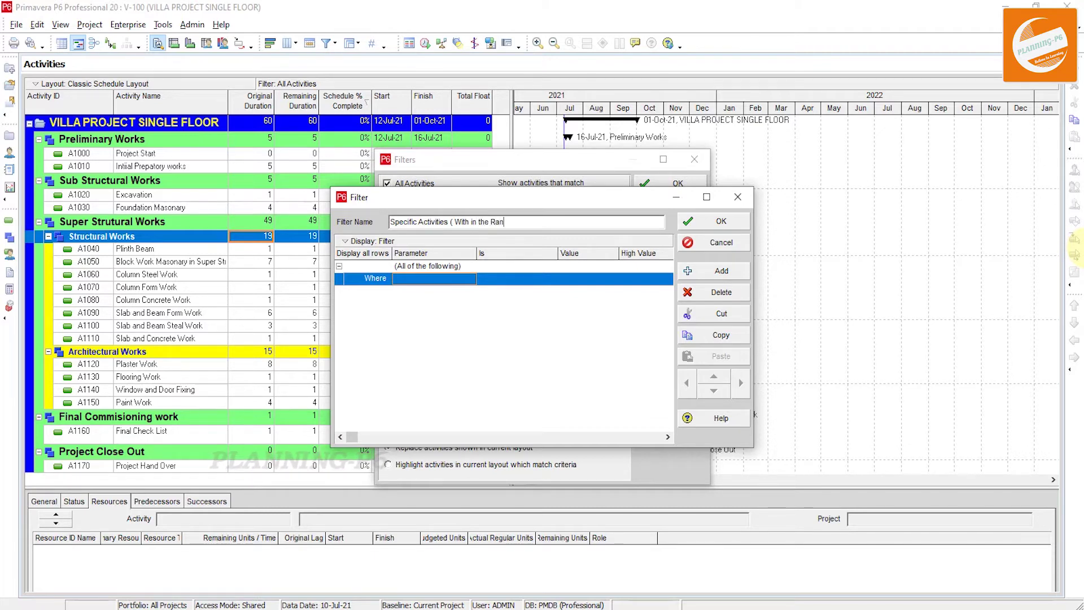
pyautogui.write('ge)')
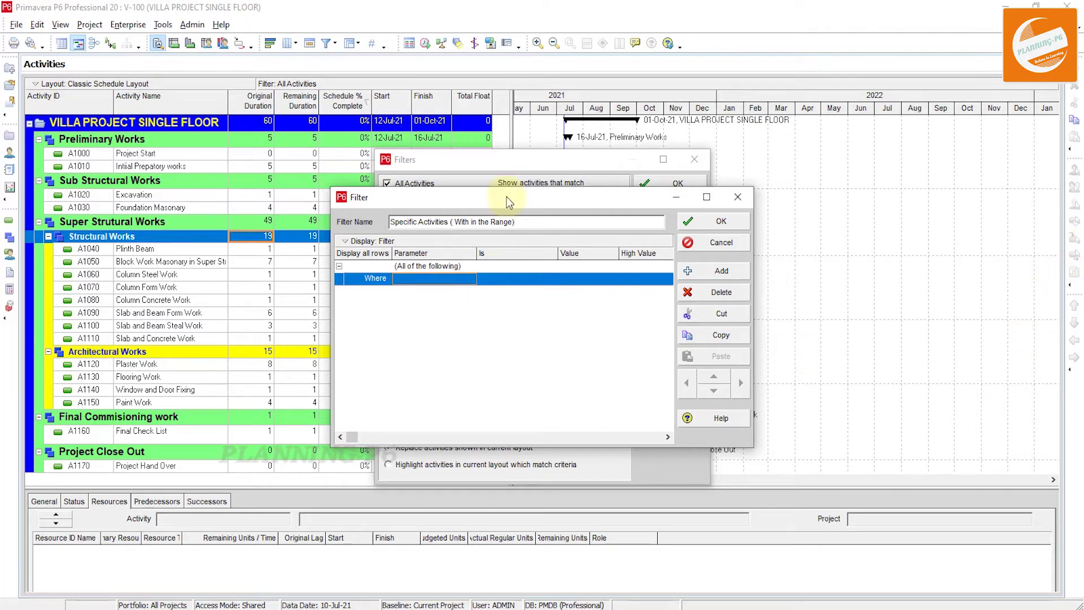
# Set the Where criterion to Start 'is within range of', ready for date values.
pyautogui.click(457, 285)
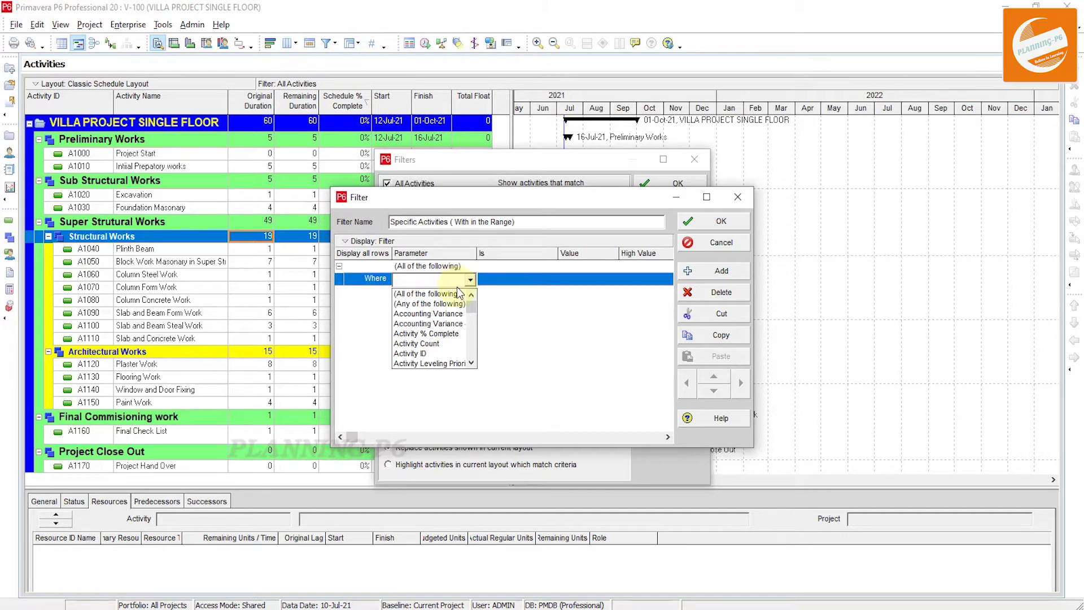
pyautogui.press('s')
pyautogui.scroll(-5, 434, 316)
pyautogui.click(422, 324)
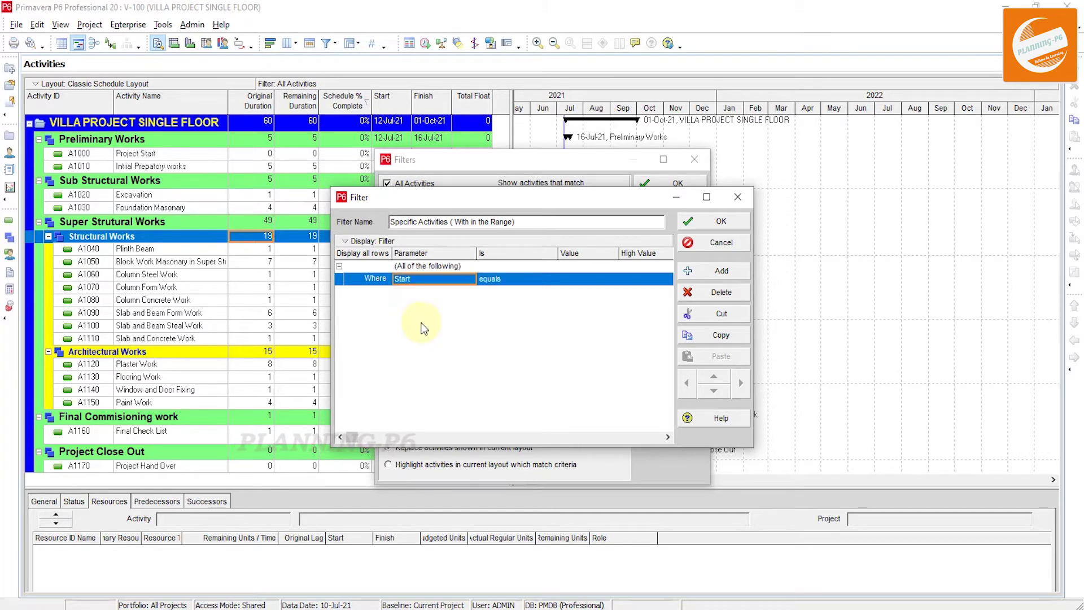
pyautogui.click(493, 279)
pyautogui.click(493, 280)
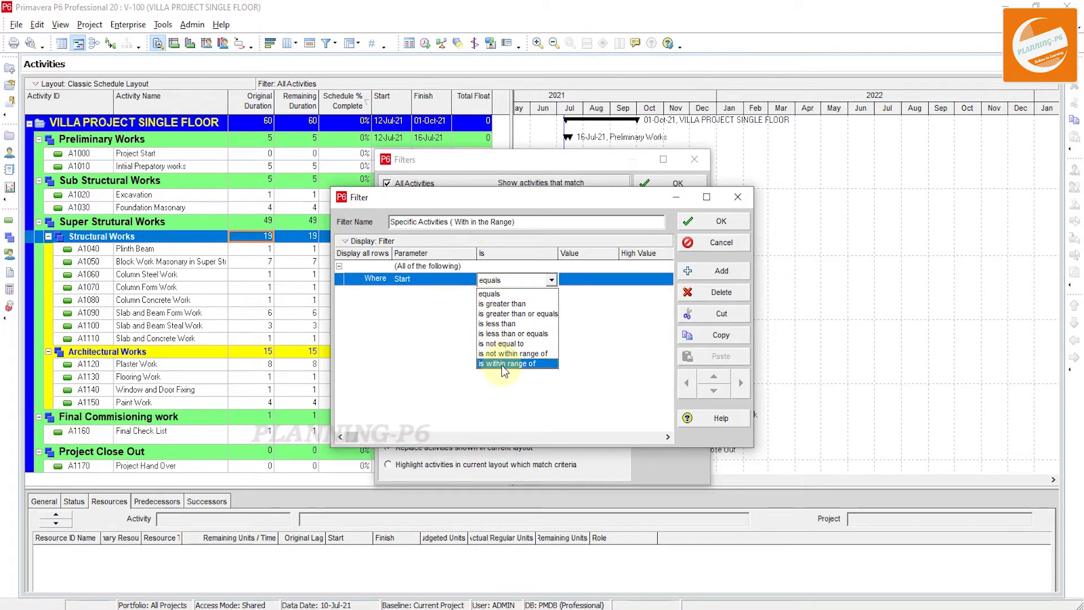
pyautogui.click(503, 364)
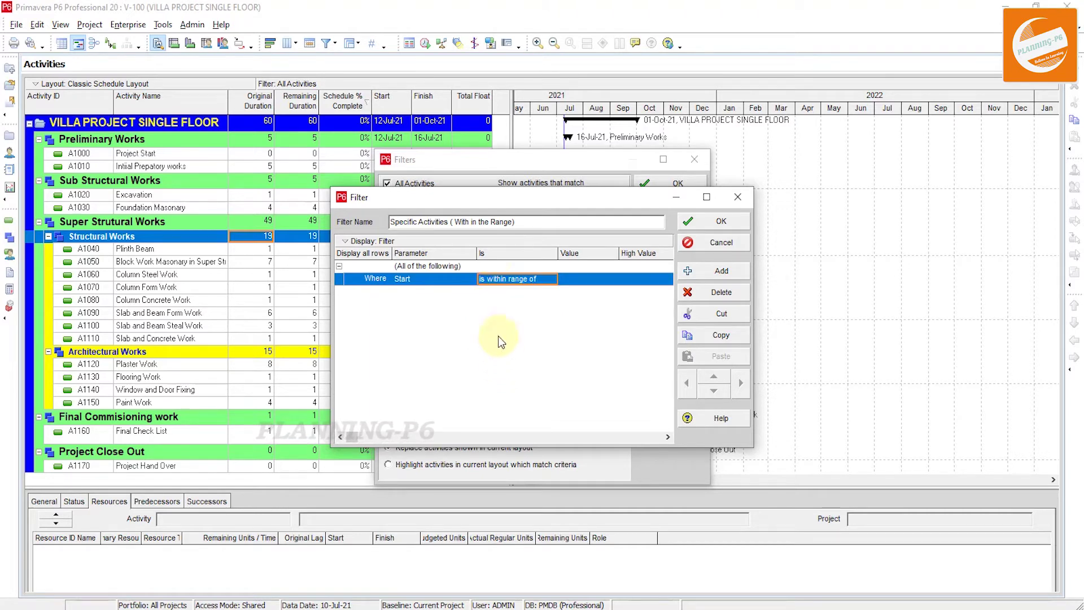
pyautogui.click(571, 279)
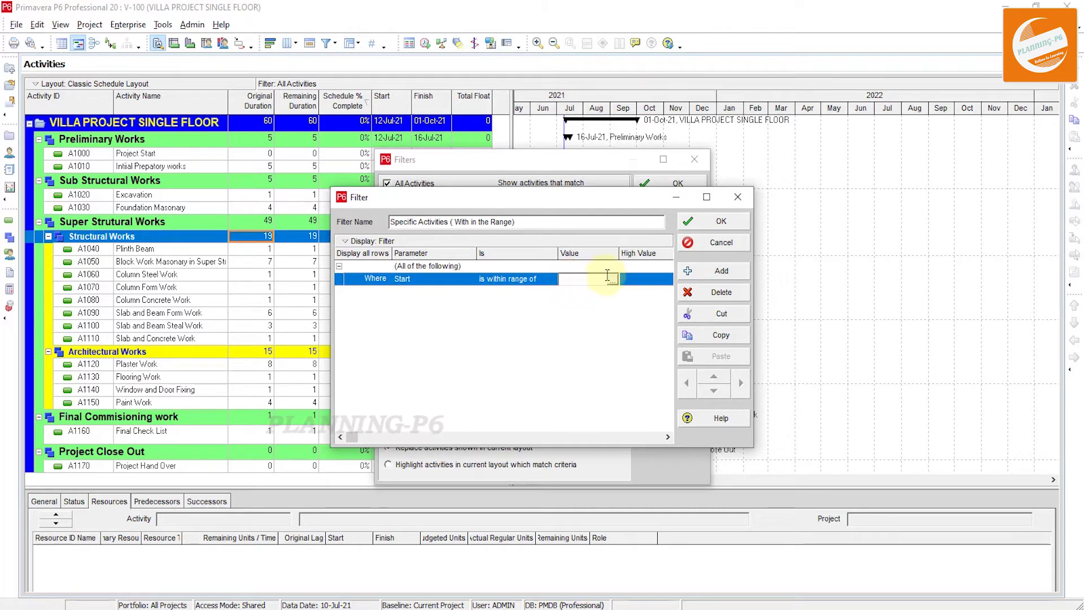
# Set the Start range from 12-Jul-21 to 31-Jul-21 using custom date calendars.
pyautogui.click(610, 280)
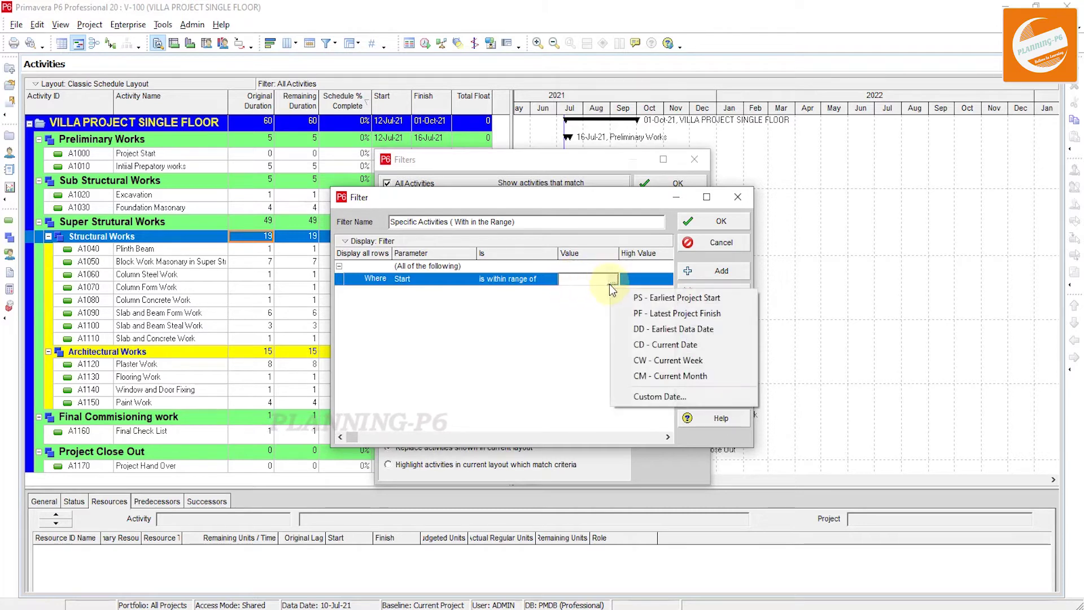
pyautogui.click(663, 398)
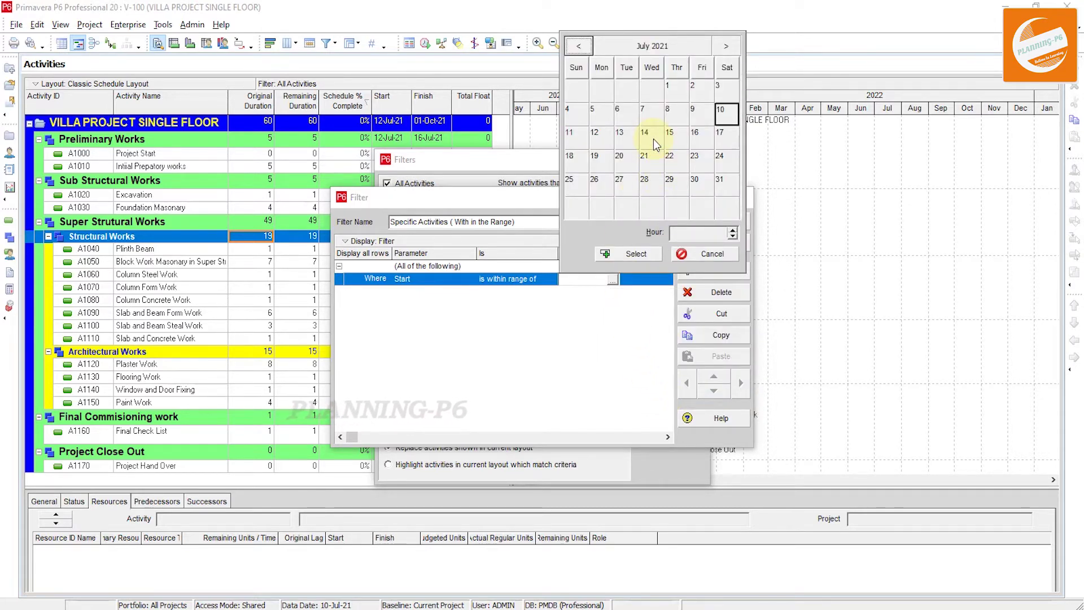
pyautogui.click(594, 136)
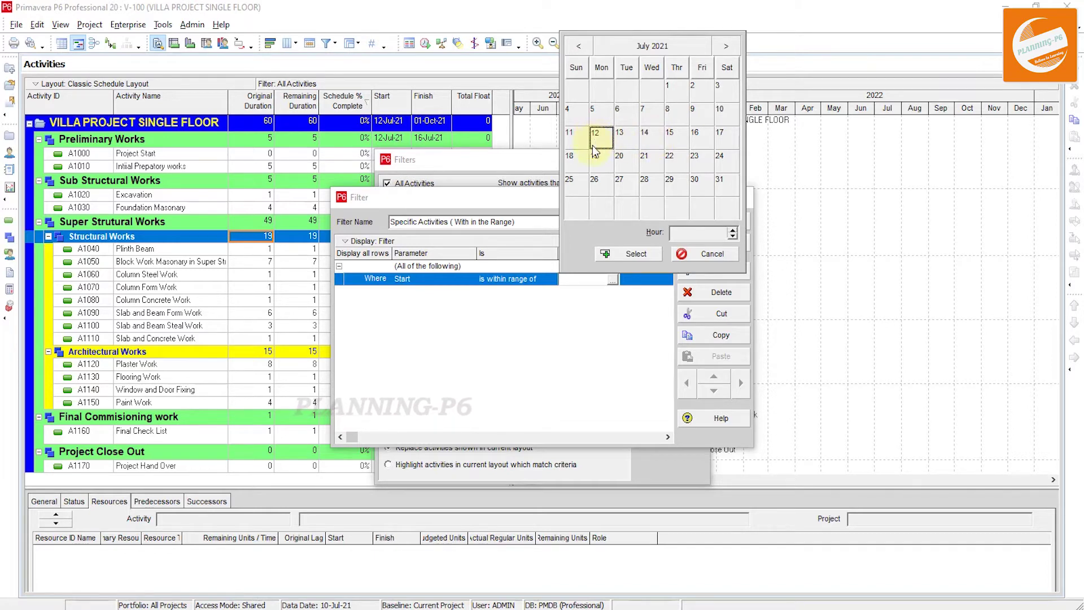
pyautogui.click(643, 256)
pyautogui.click(640, 280)
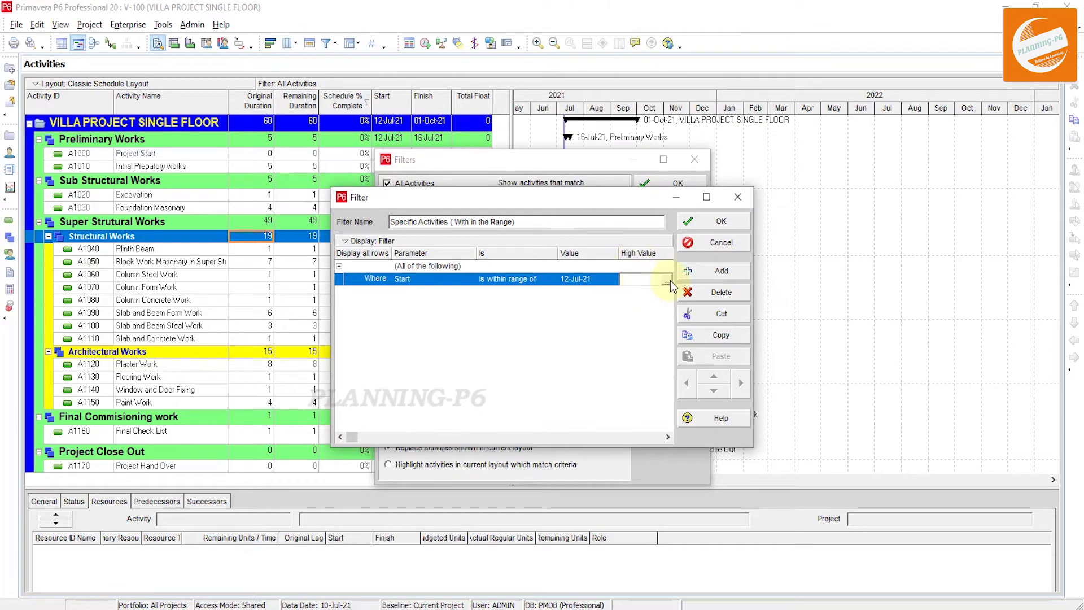
pyautogui.click(668, 280)
pyautogui.click(713, 397)
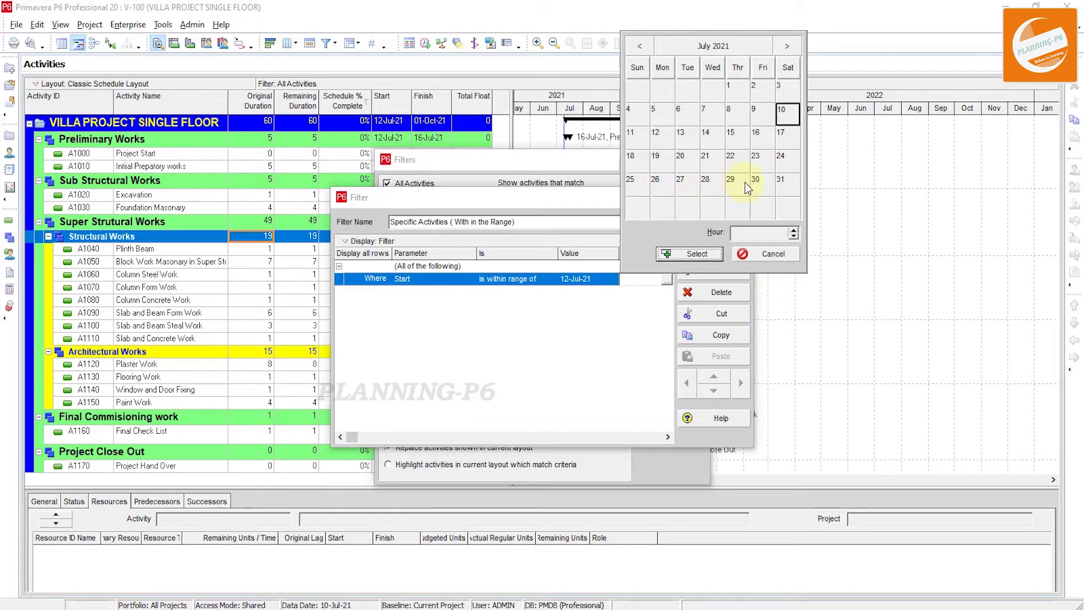
pyautogui.click(785, 186)
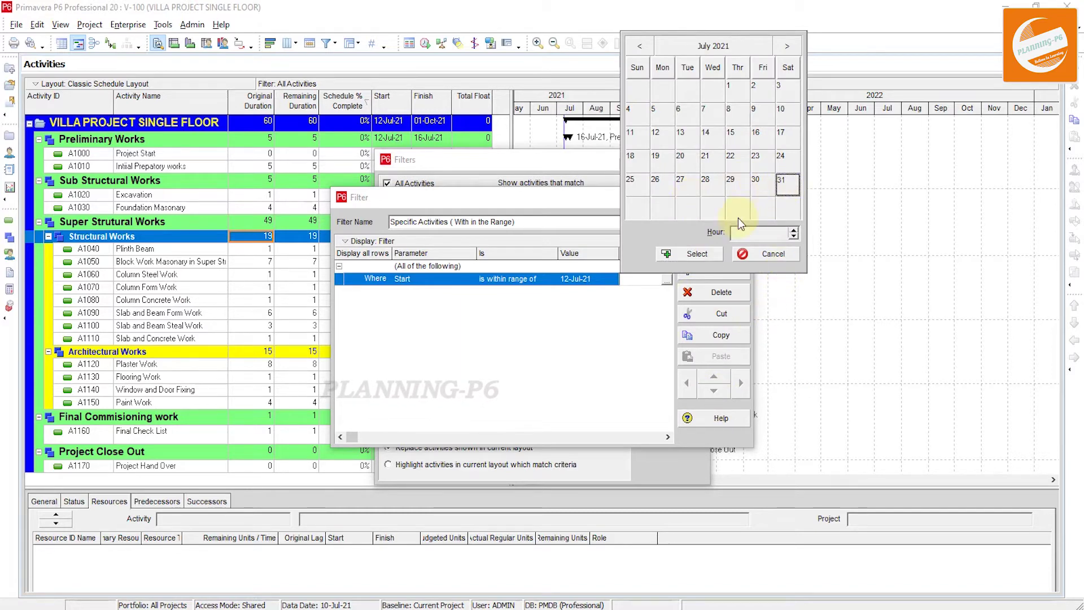
pyautogui.click(697, 254)
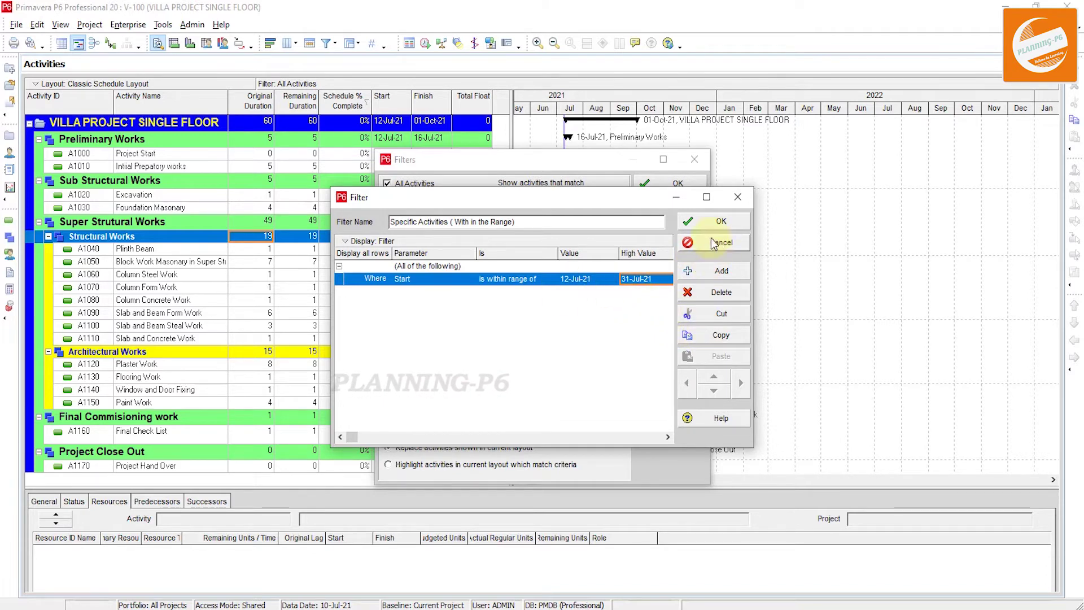
# Save the filter and apply it in highlight mode, keeping all other activities visible.
pyautogui.click(717, 224)
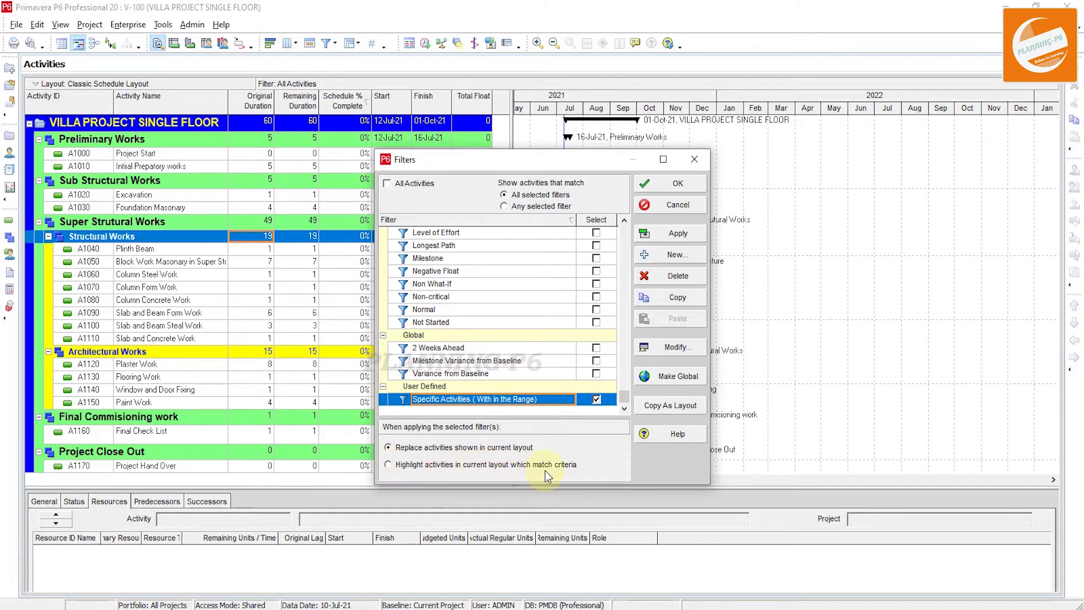
pyautogui.click(523, 465)
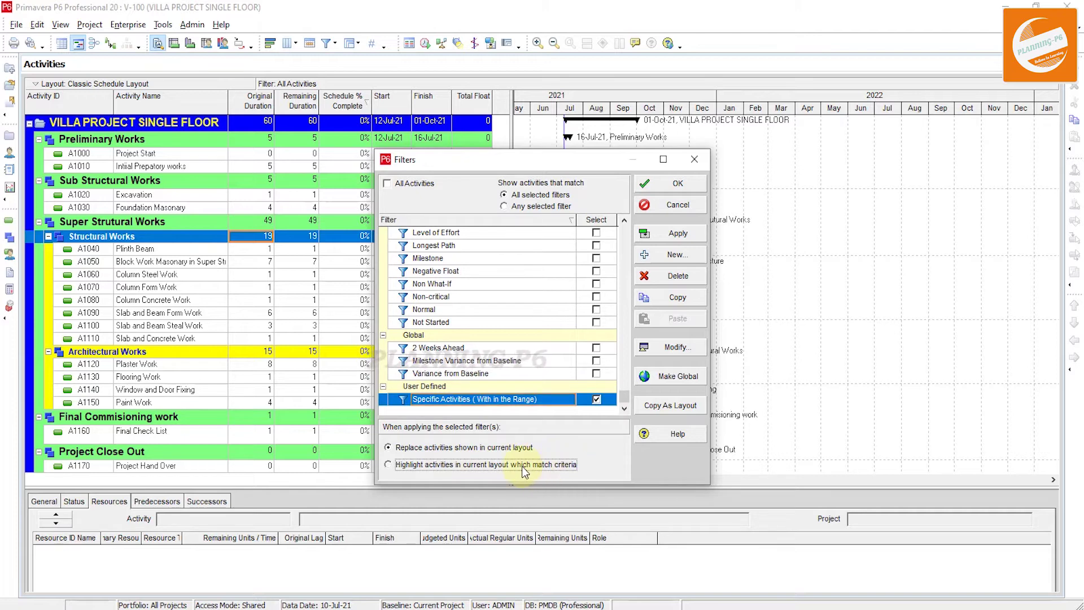
pyautogui.click(685, 234)
pyautogui.moveTo(537, 160); pyautogui.dragTo(760, 134)
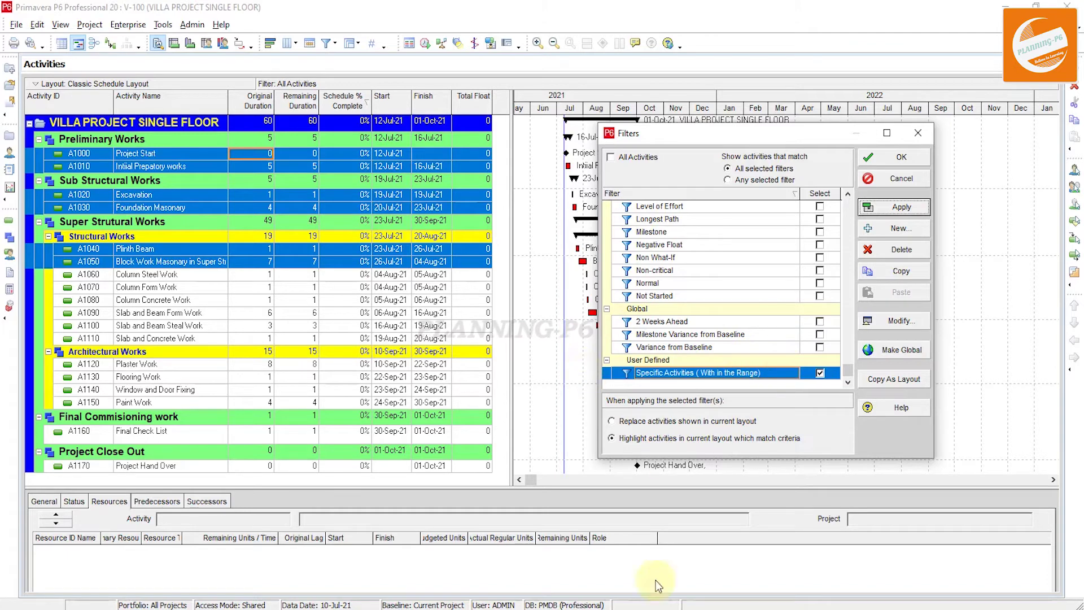
# Reopen the Specific Activities filter for modification, reviewing its Start field and date bounds.
pyautogui.click(896, 322)
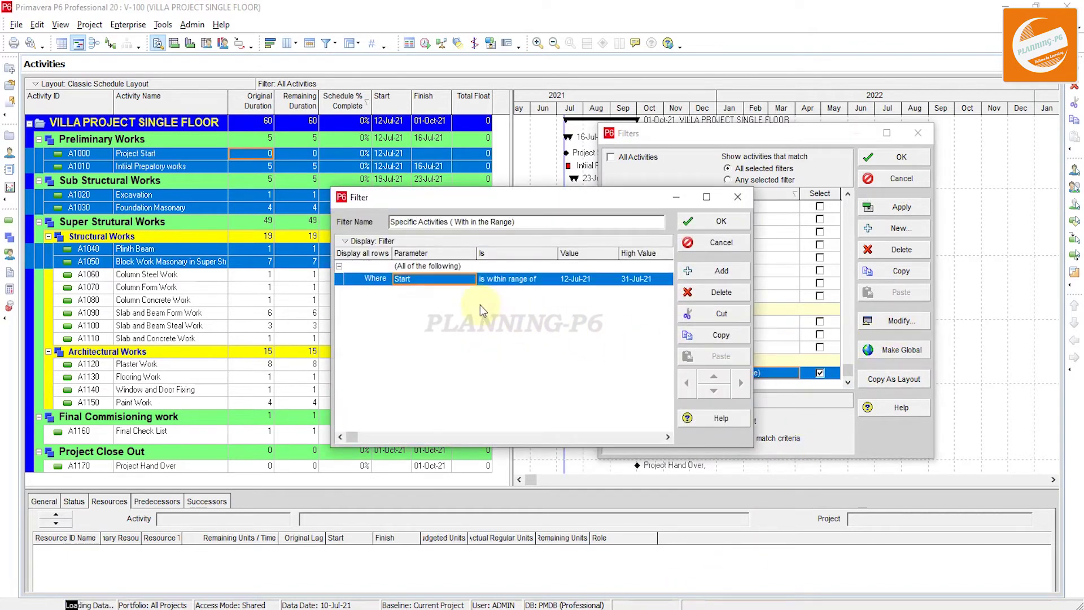
pyautogui.click(454, 284)
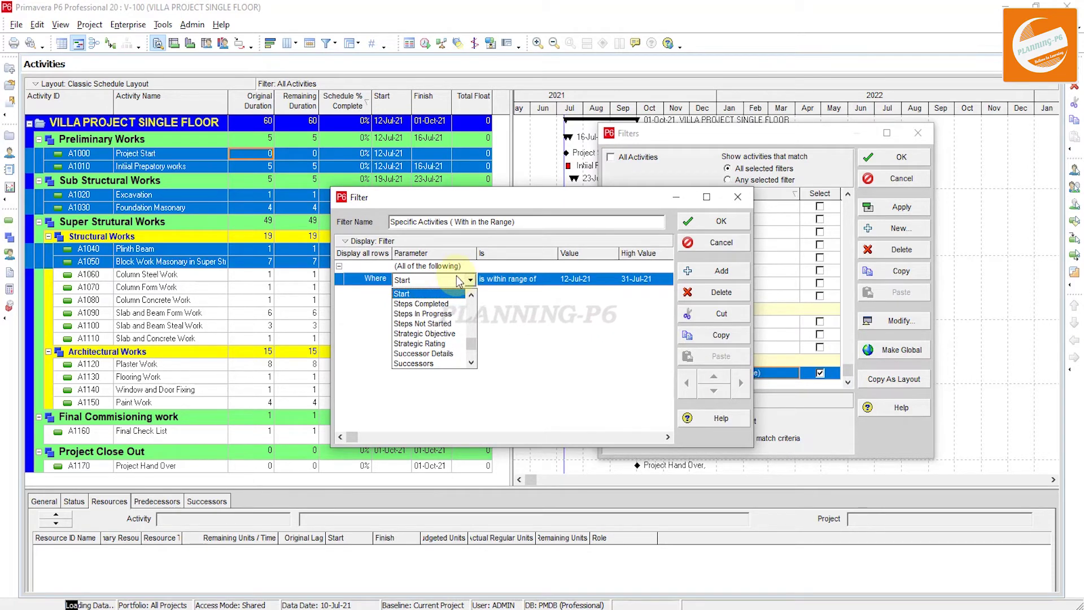
pyautogui.click(593, 274)
pyautogui.click(593, 275)
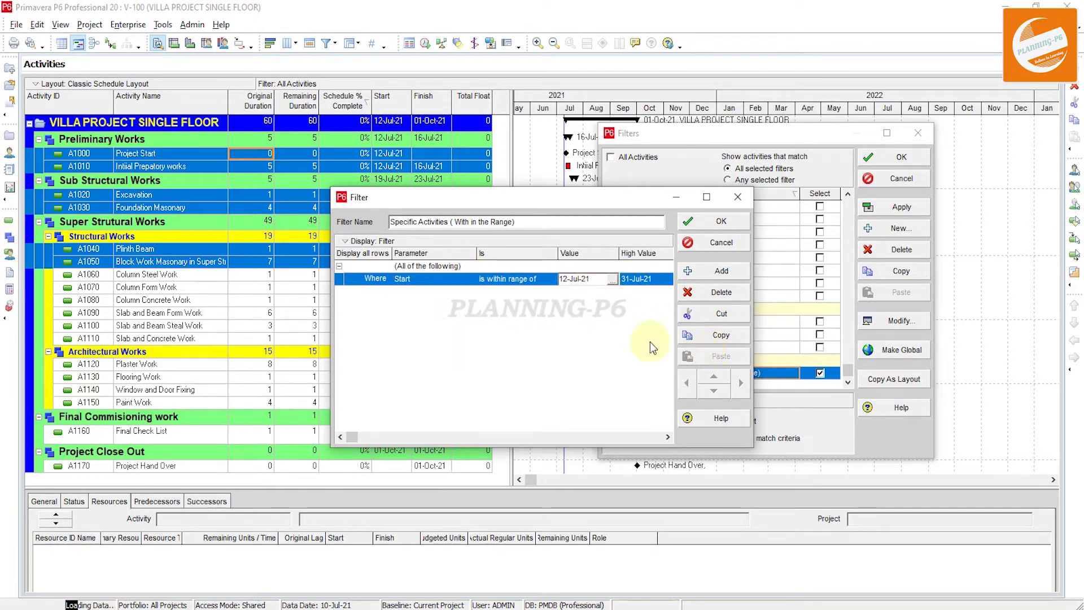
pyautogui.click(636, 277)
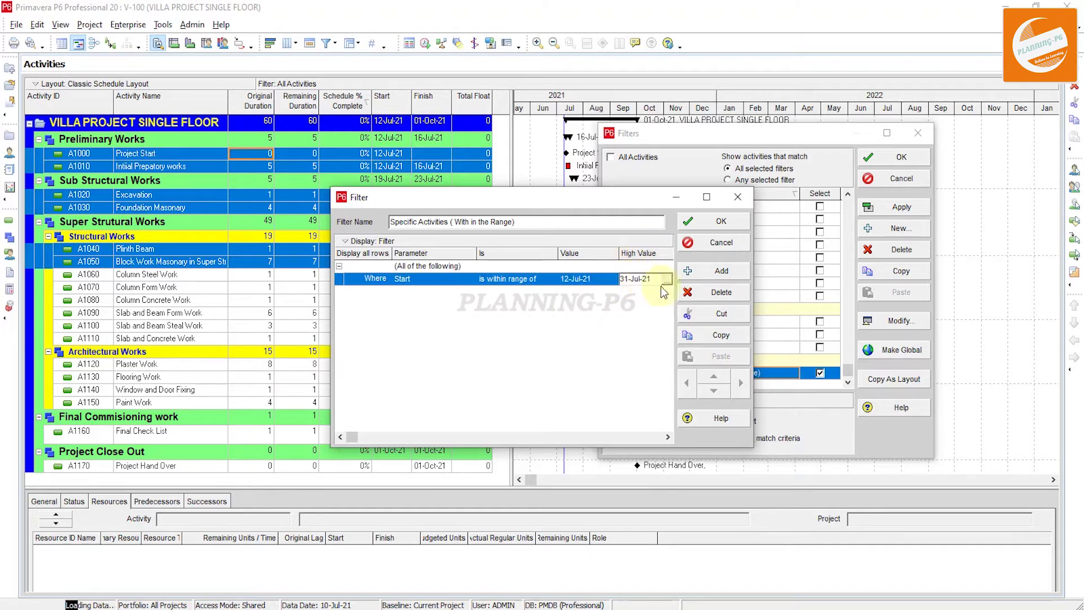
pyautogui.click(666, 279)
pyautogui.press('Escape')
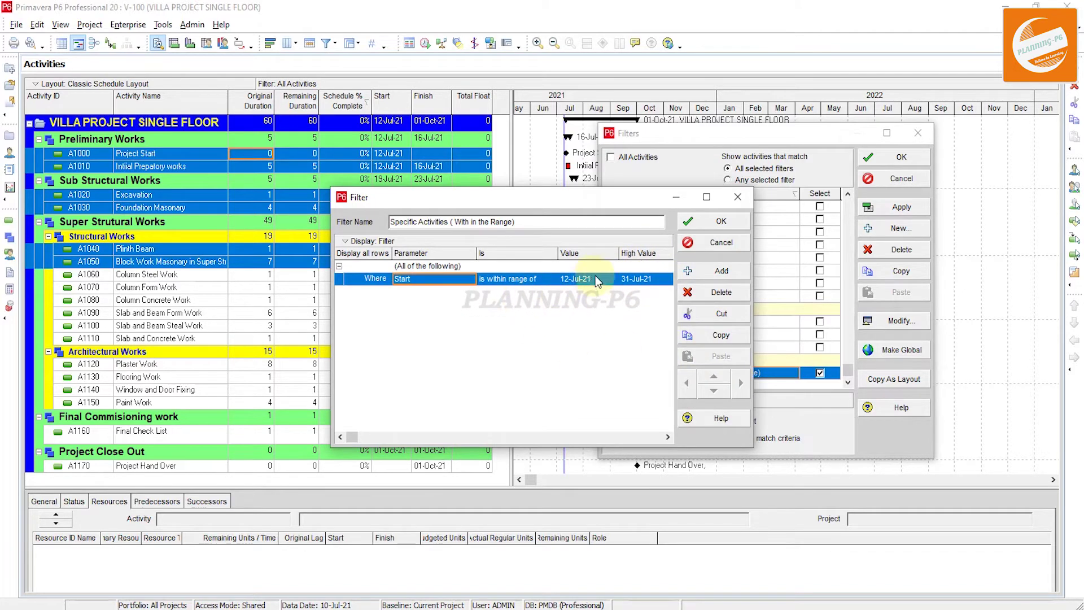
pyautogui.click(629, 279)
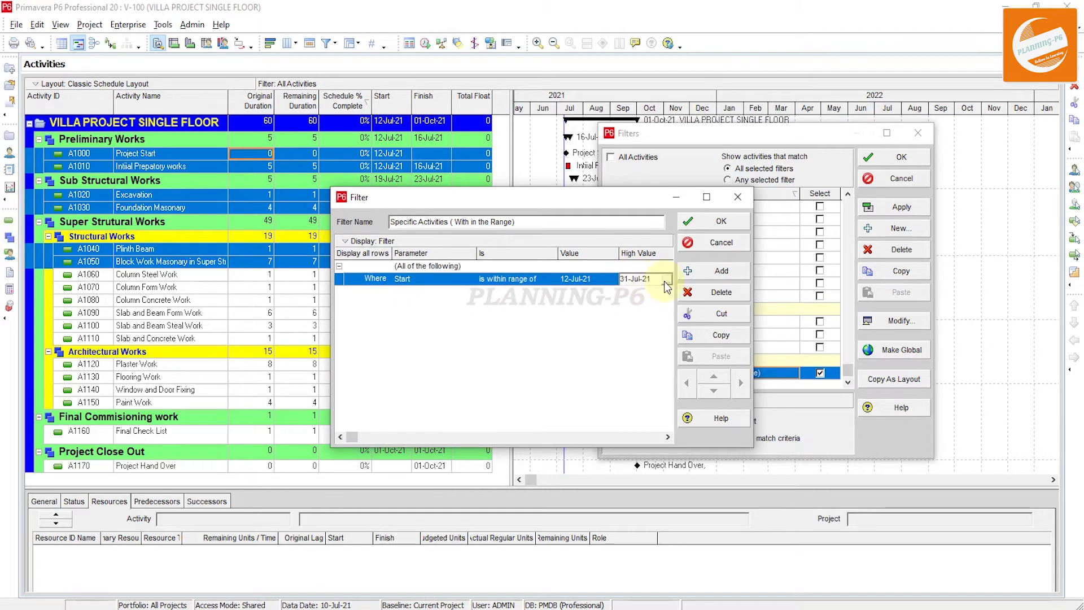
pyautogui.click(666, 281)
pyautogui.click(714, 396)
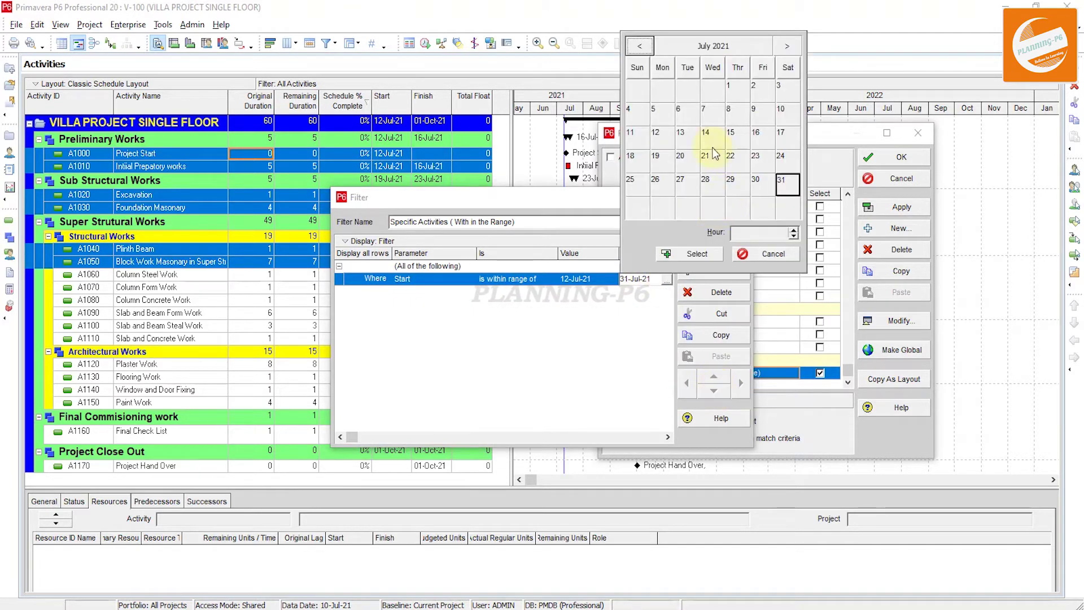
pyautogui.click(694, 254)
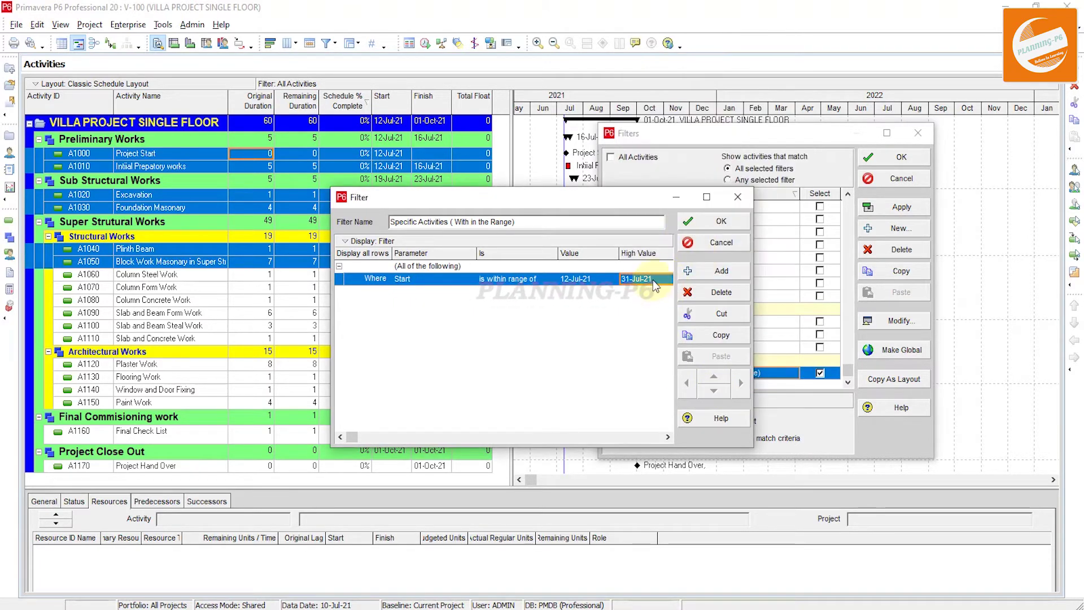
# Change the range end to 10-Aug-21, then save and apply the filter.
pyautogui.click(667, 280)
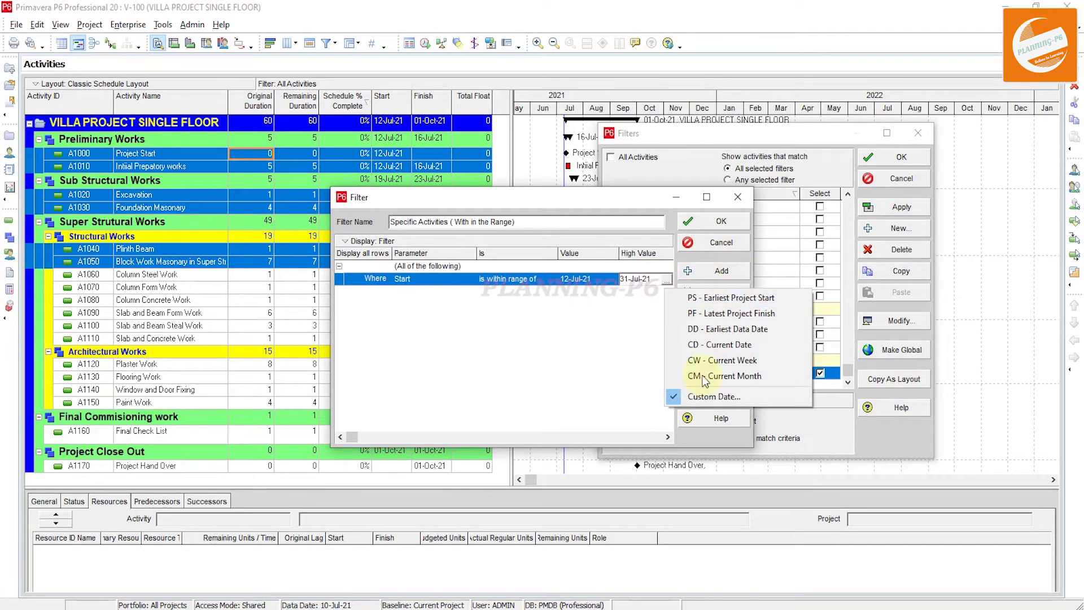
pyautogui.click(706, 398)
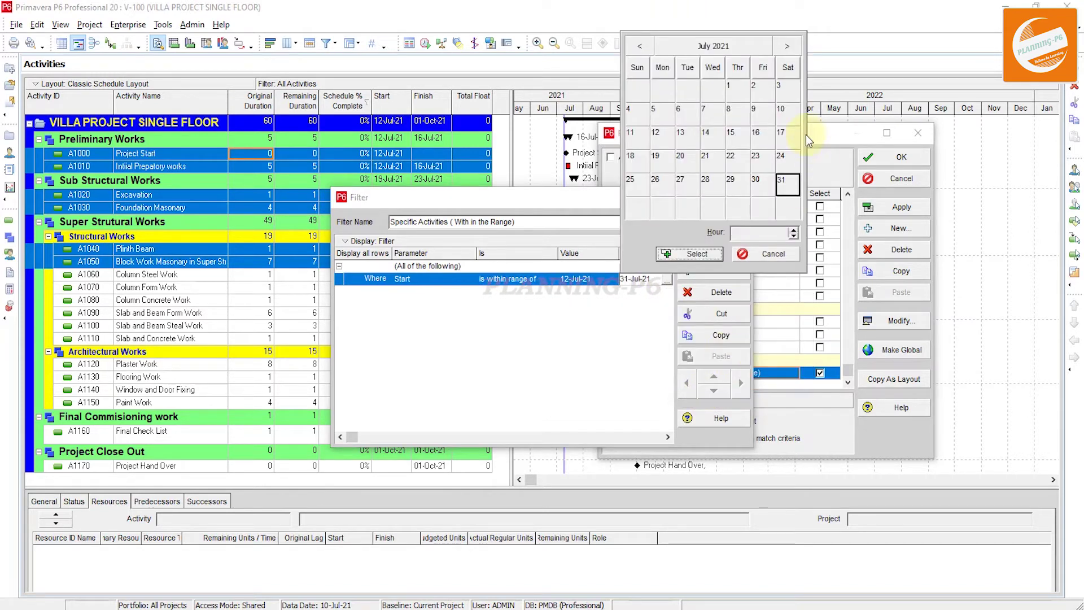
pyautogui.click(788, 45)
pyautogui.click(688, 112)
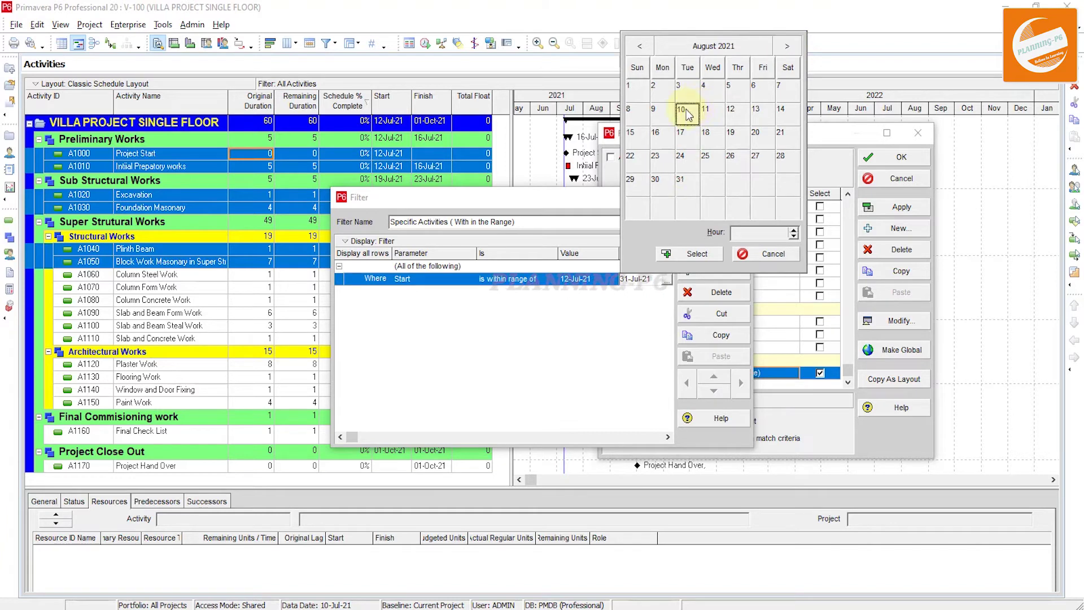
pyautogui.click(689, 255)
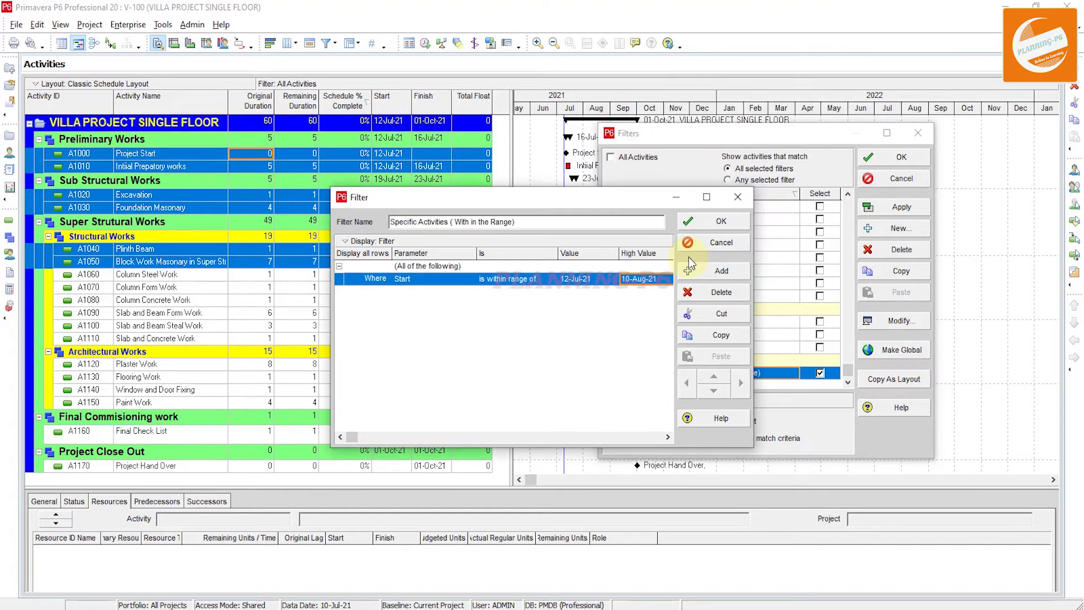
pyautogui.click(721, 221)
pyautogui.click(899, 208)
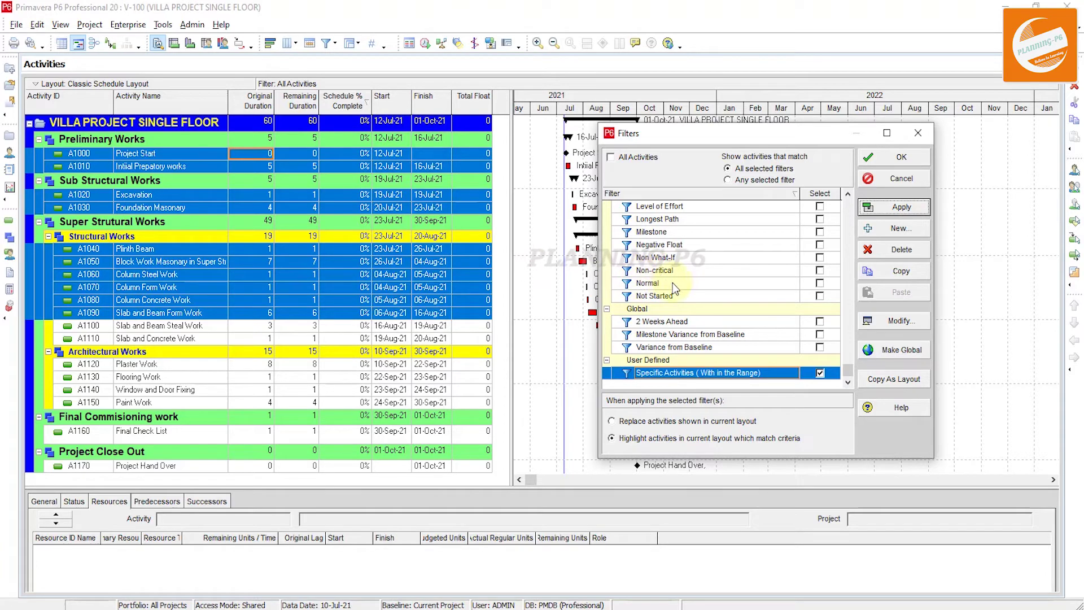
# Uncheck Specific Activities ( With in the Range) and apply to remove the highlighting.
pyautogui.moveTo(850, 373); pyautogui.dragTo(844, 338)
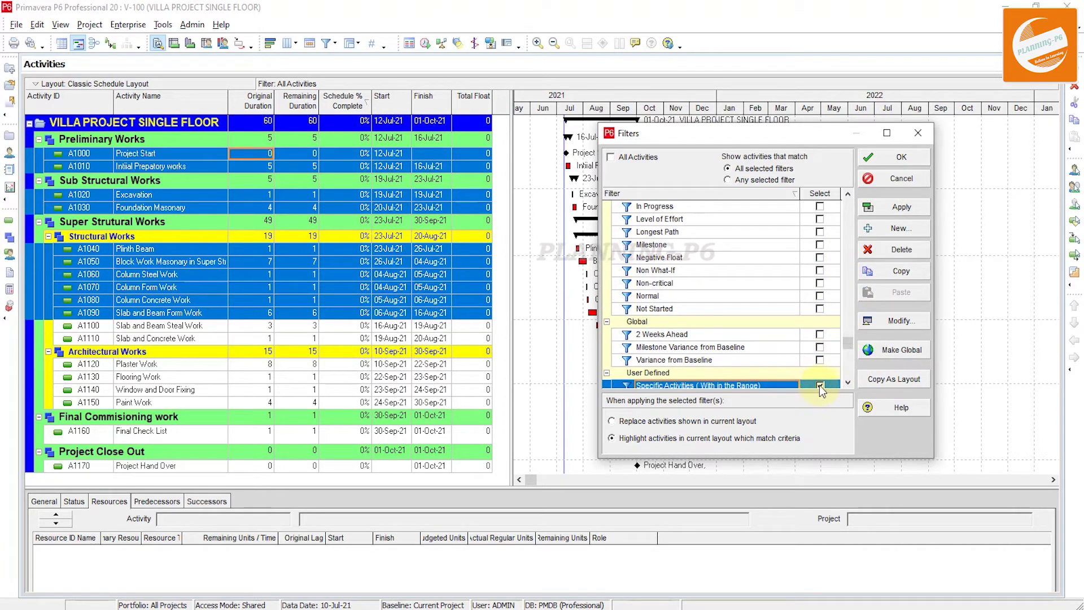
pyautogui.click(818, 385)
pyautogui.click(901, 208)
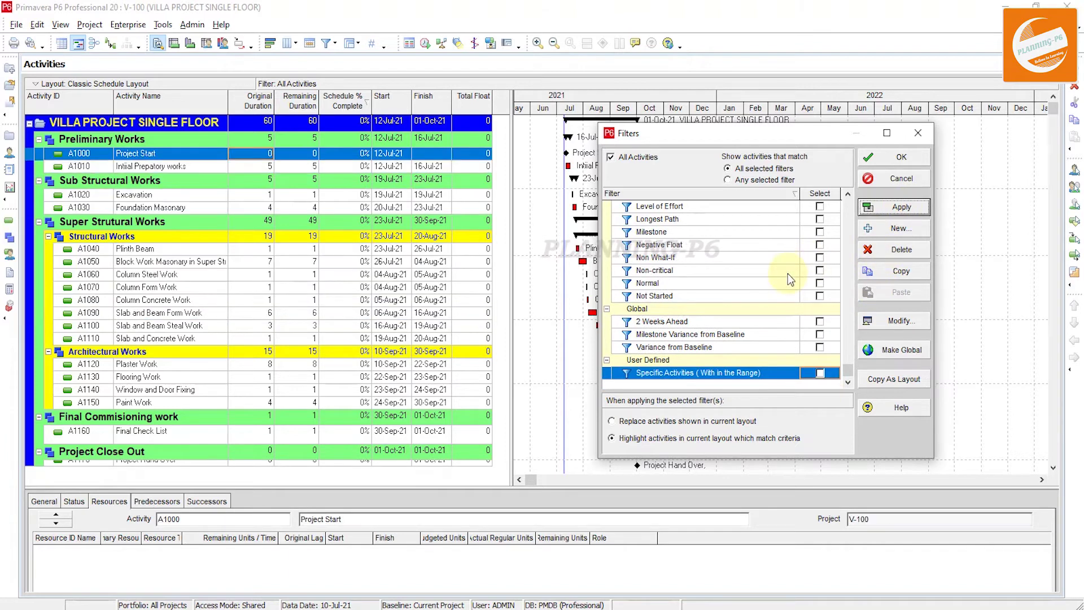
pyautogui.moveTo(851, 364); pyautogui.dragTo(848, 195)
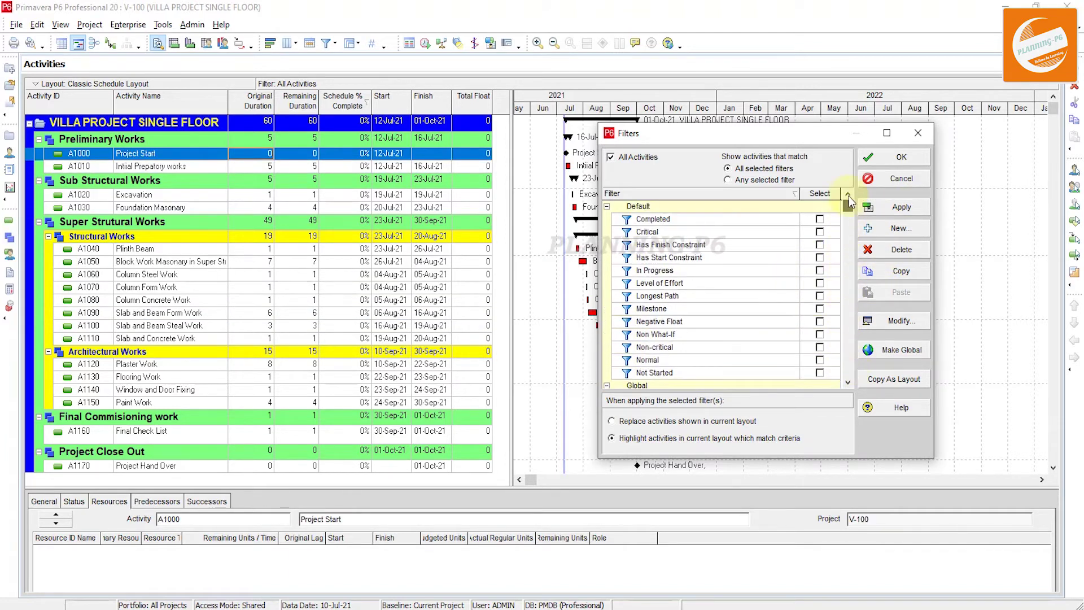
# Preview Critical and In Progress highlighting, then revert to All Activities and close Filters.
pyautogui.click(820, 232)
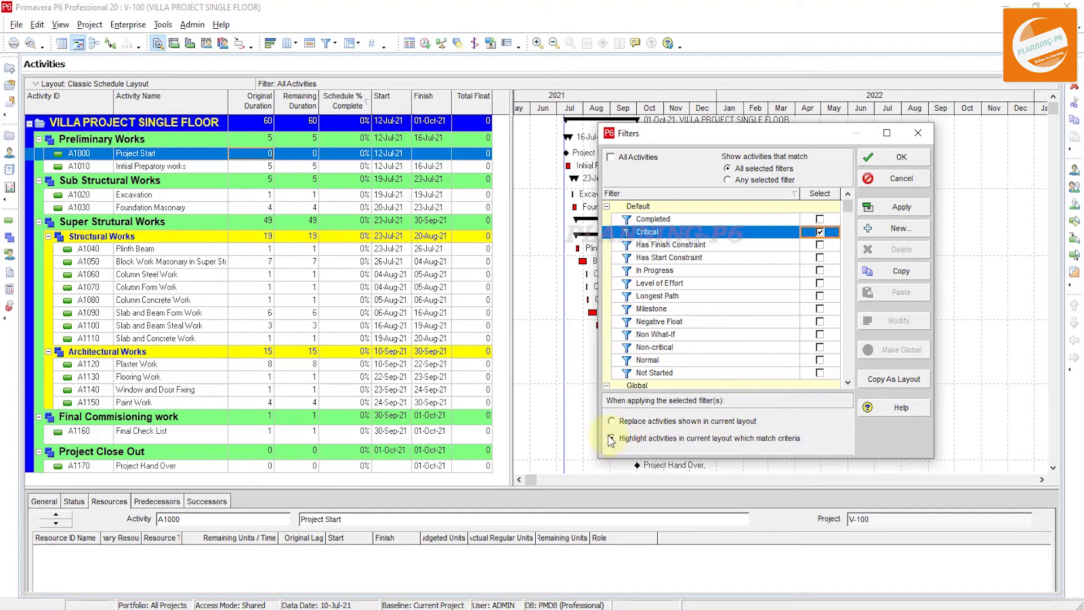
pyautogui.click(896, 211)
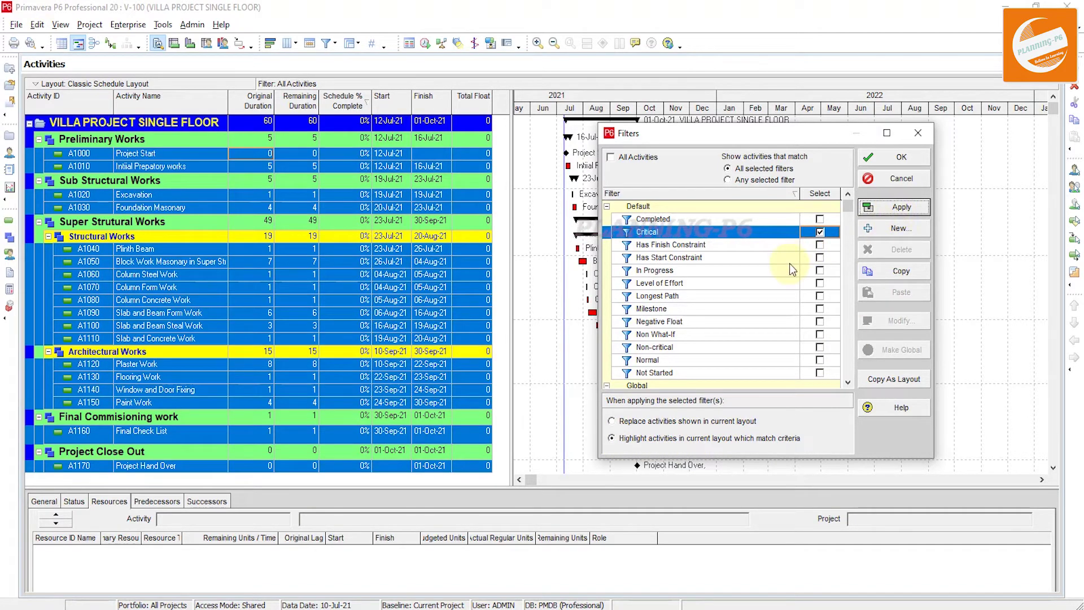
pyautogui.click(820, 271)
pyautogui.click(820, 232)
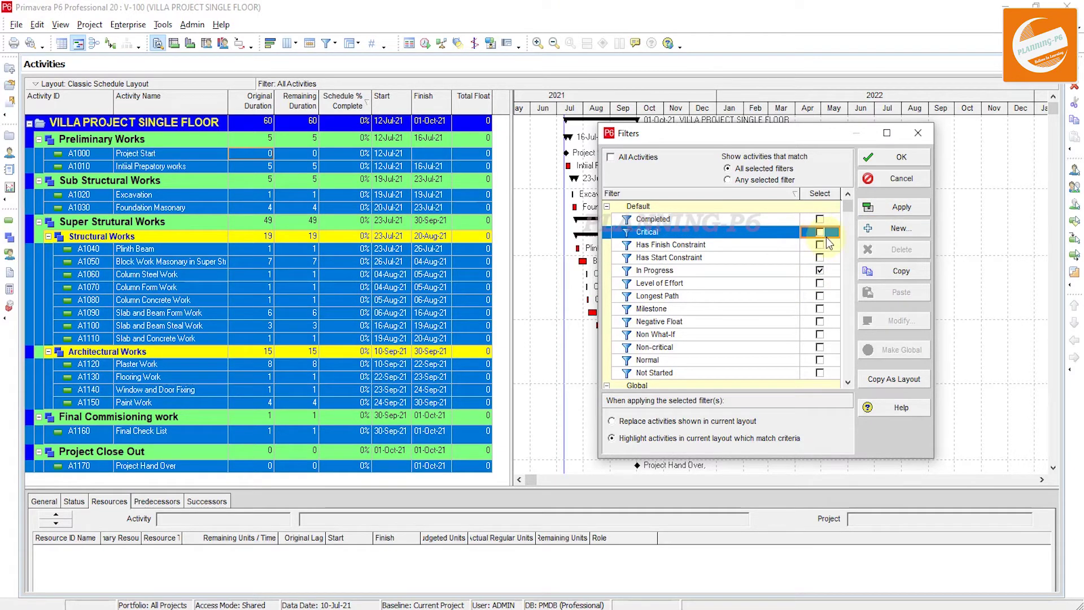
pyautogui.click(898, 209)
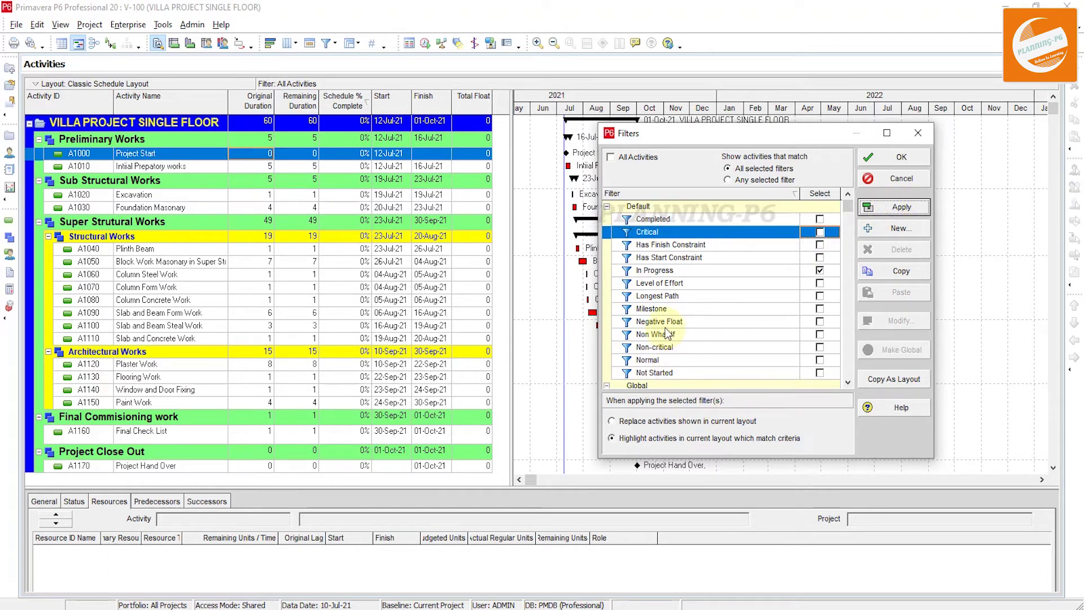
pyautogui.click(819, 270)
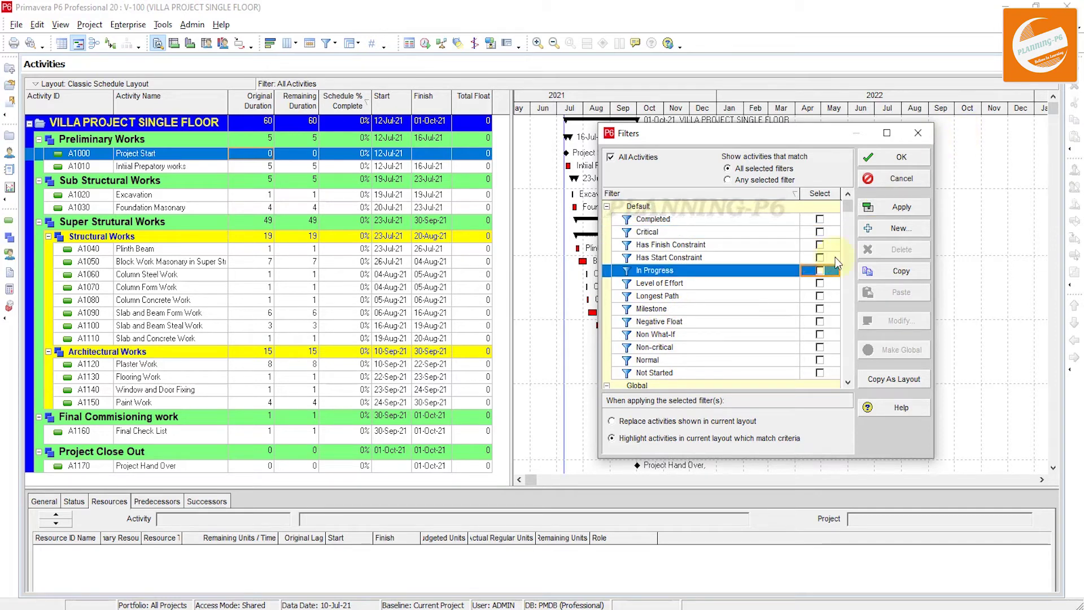
pyautogui.click(903, 152)
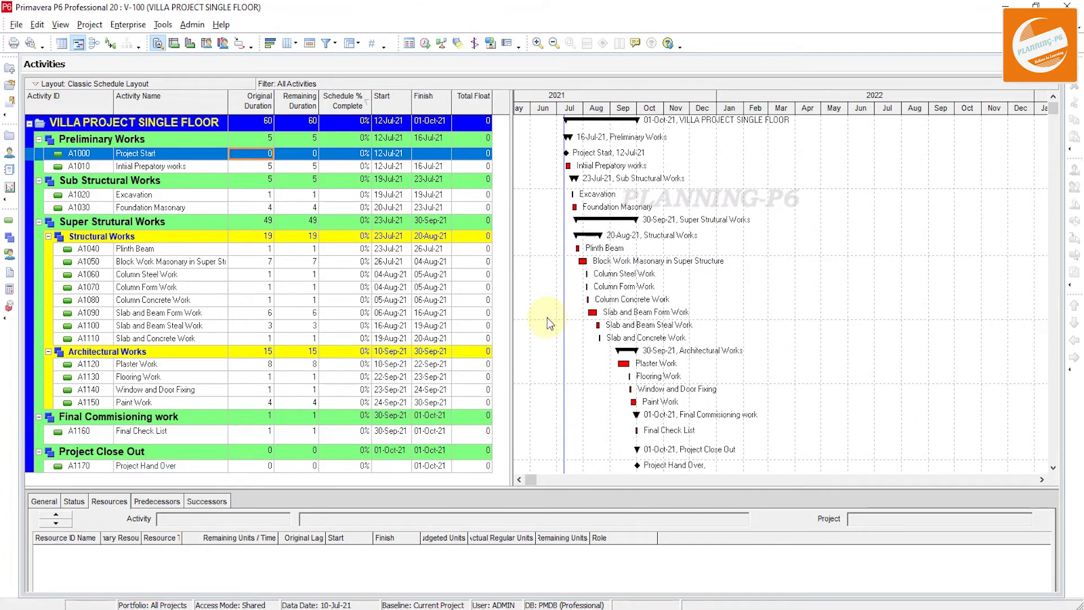
# Enable Progress Spotlight, widen the months, and drag the yellow band to 01-Aug-21.
pyautogui.click(459, 44)
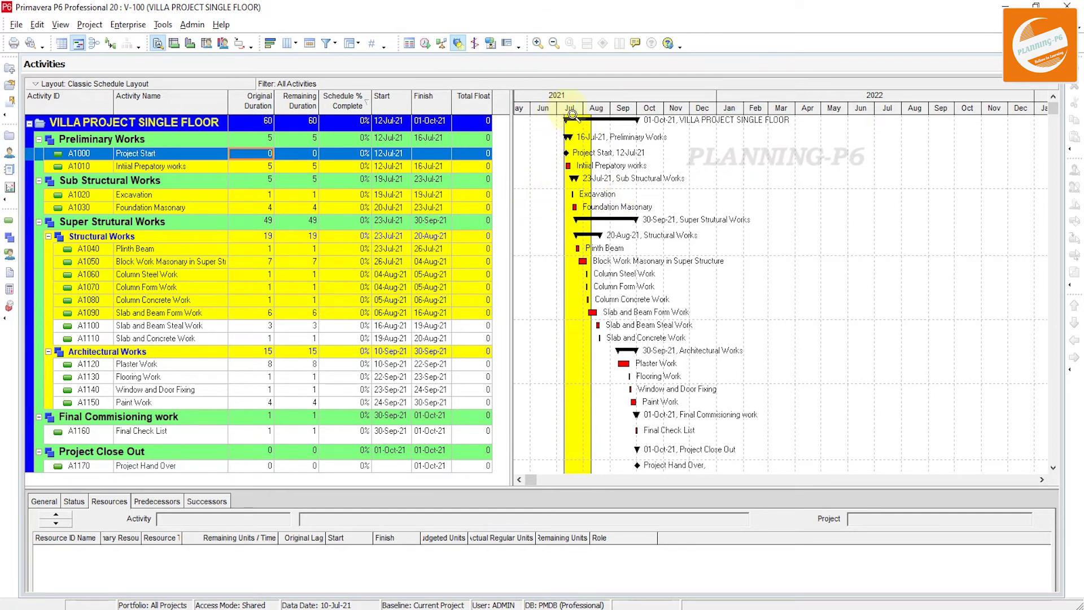
pyautogui.moveTo(581, 110); pyautogui.dragTo(602, 111)
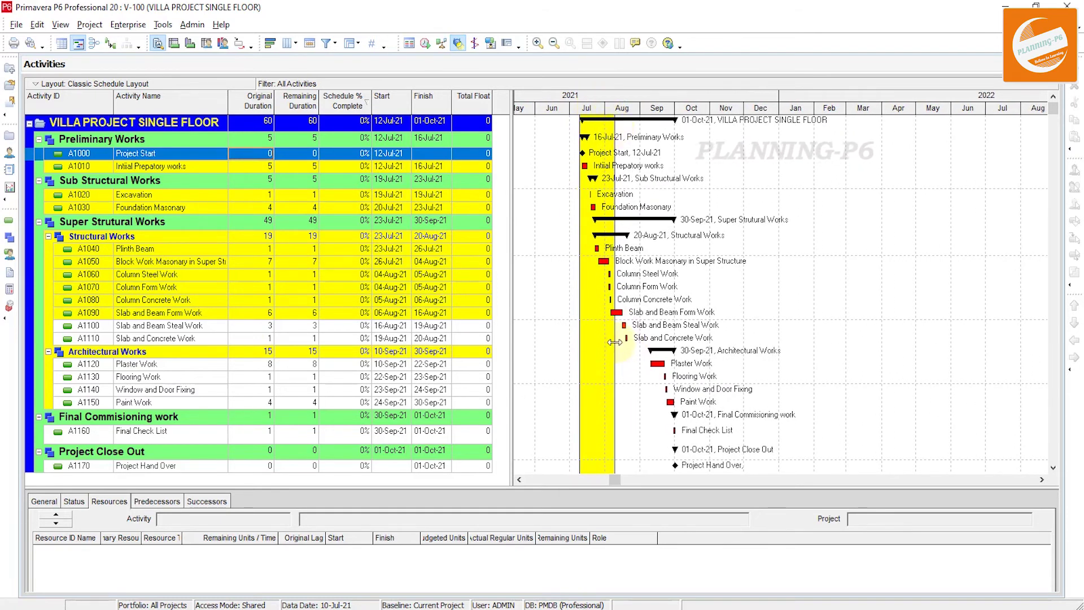
pyautogui.moveTo(612, 341); pyautogui.dragTo(605, 309)
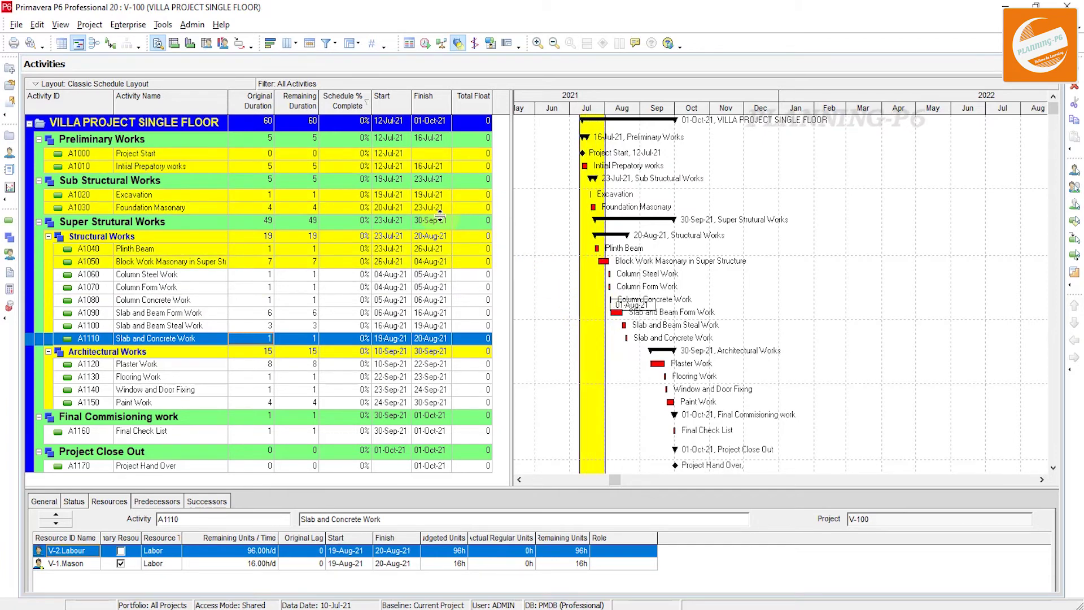
# Schedule all open projects using the selected data date 15-Jul-21.
pyautogui.click(425, 43)
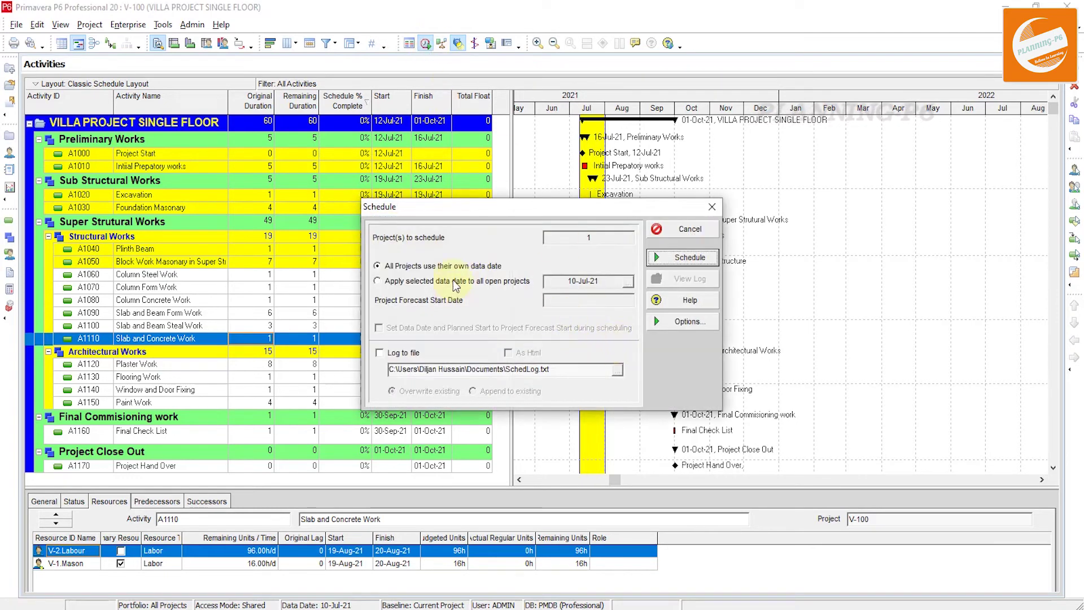
pyautogui.click(478, 282)
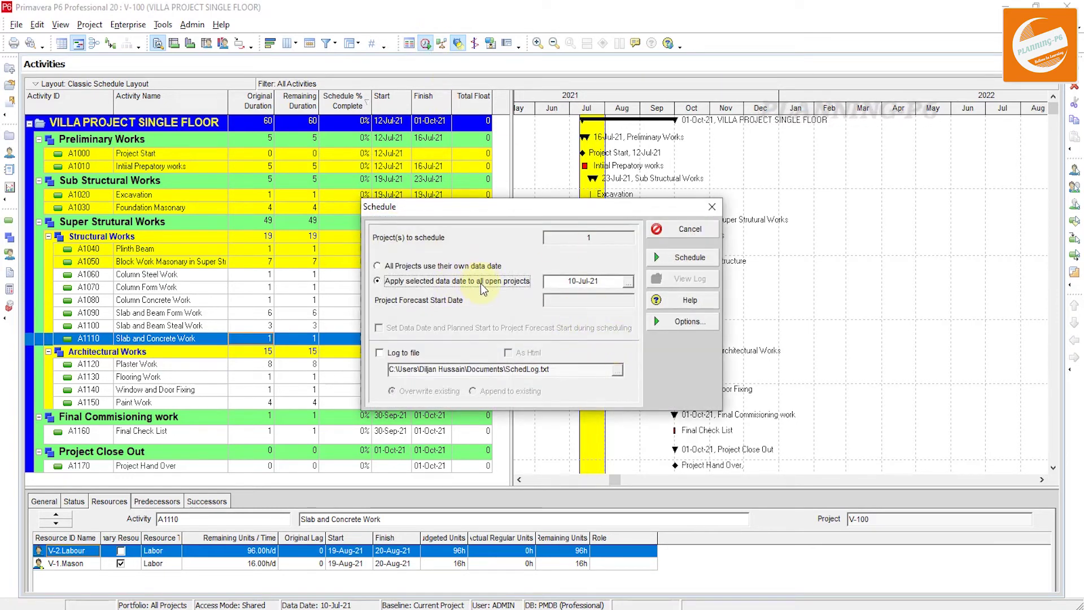
pyautogui.click(628, 281)
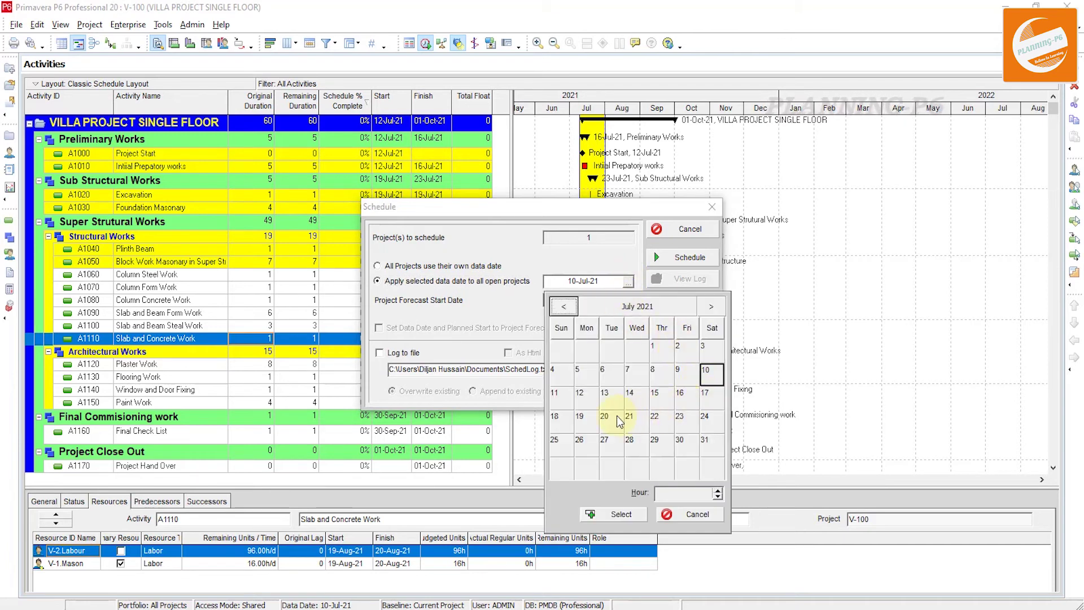
pyautogui.click(657, 397)
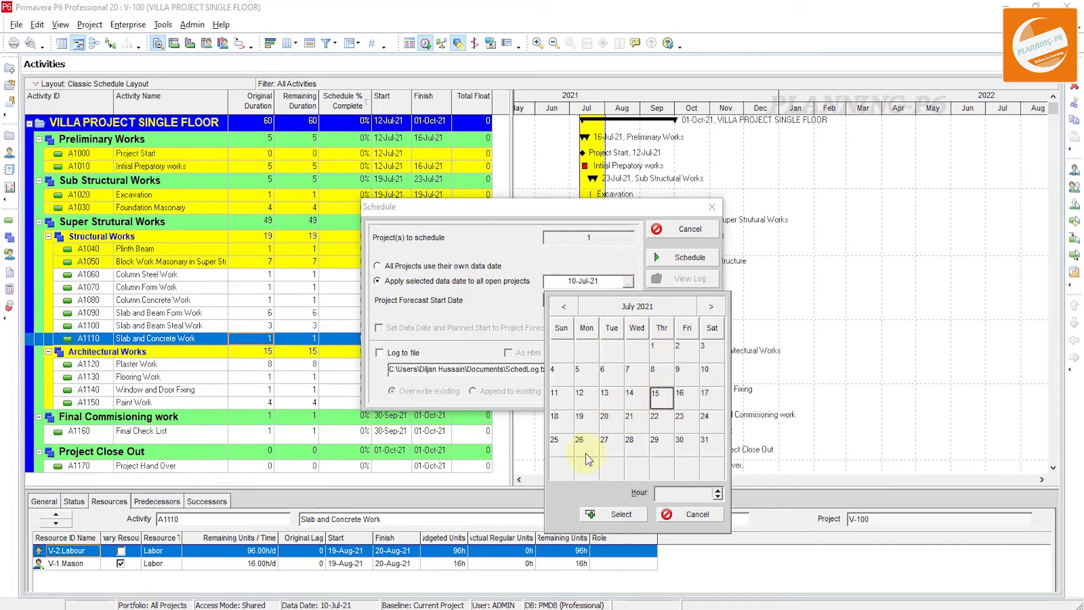
pyautogui.click(613, 512)
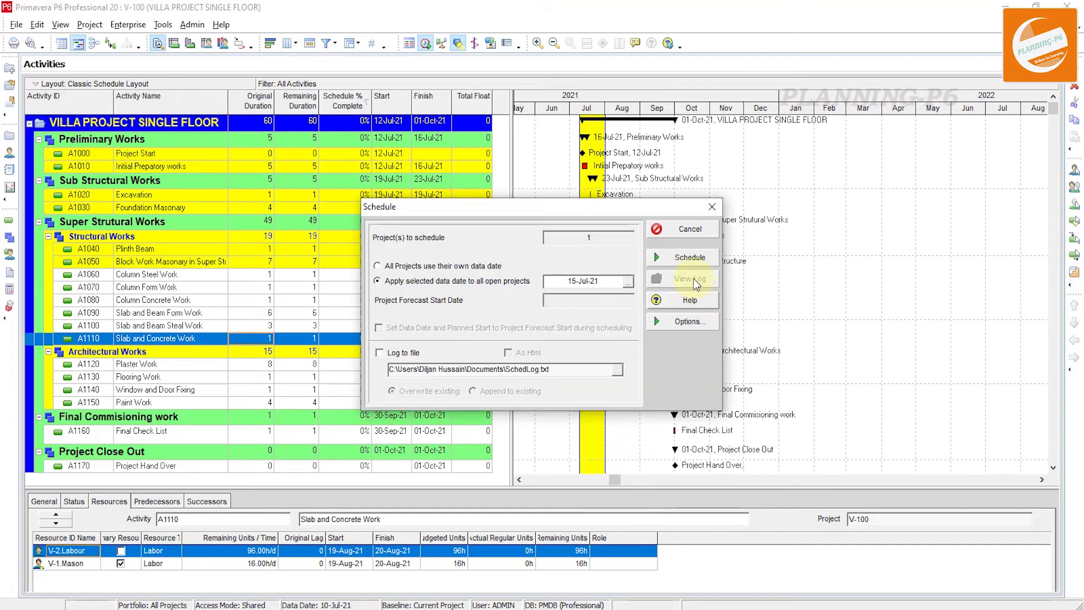
pyautogui.click(689, 258)
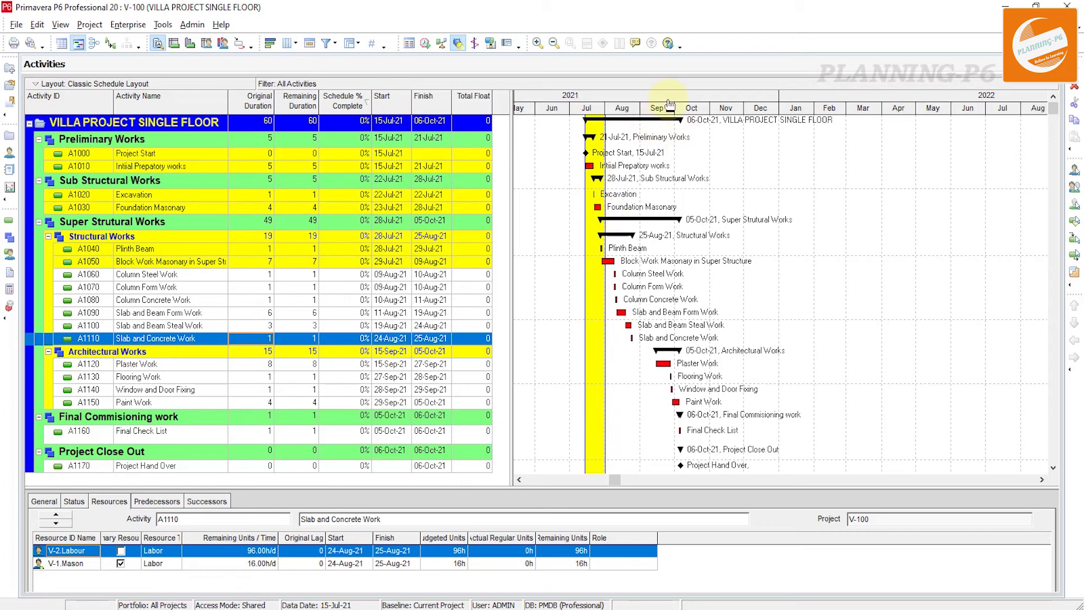
# Set the Gantt timescale to three lines with a Month/Week date interval.
pyautogui.rightClick(754, 160)
pyautogui.click(783, 221)
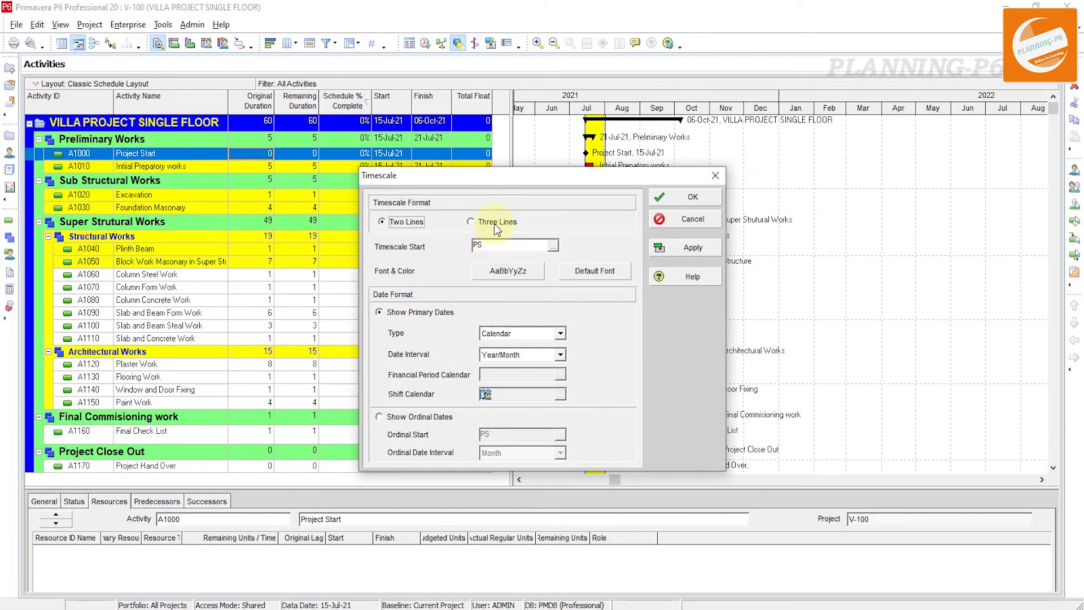
pyautogui.click(496, 223)
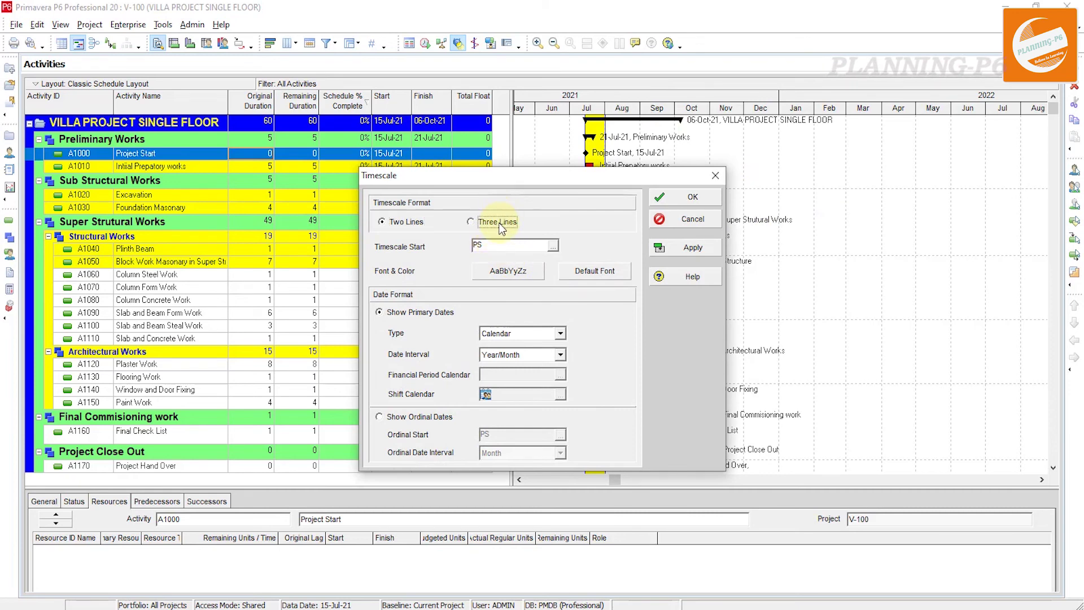
pyautogui.click(561, 354)
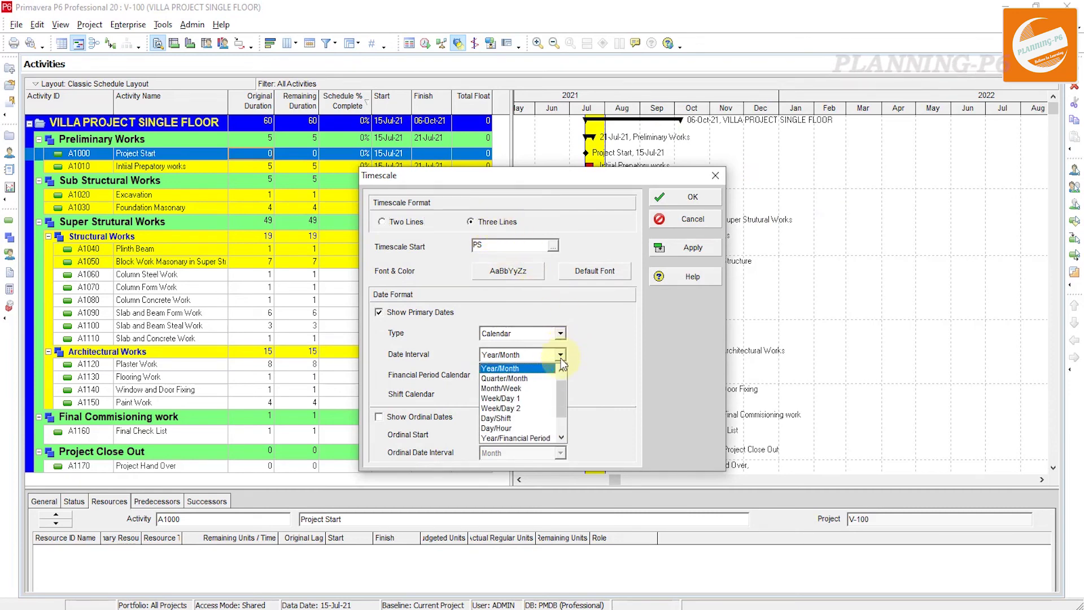
pyautogui.click(542, 389)
pyautogui.click(693, 248)
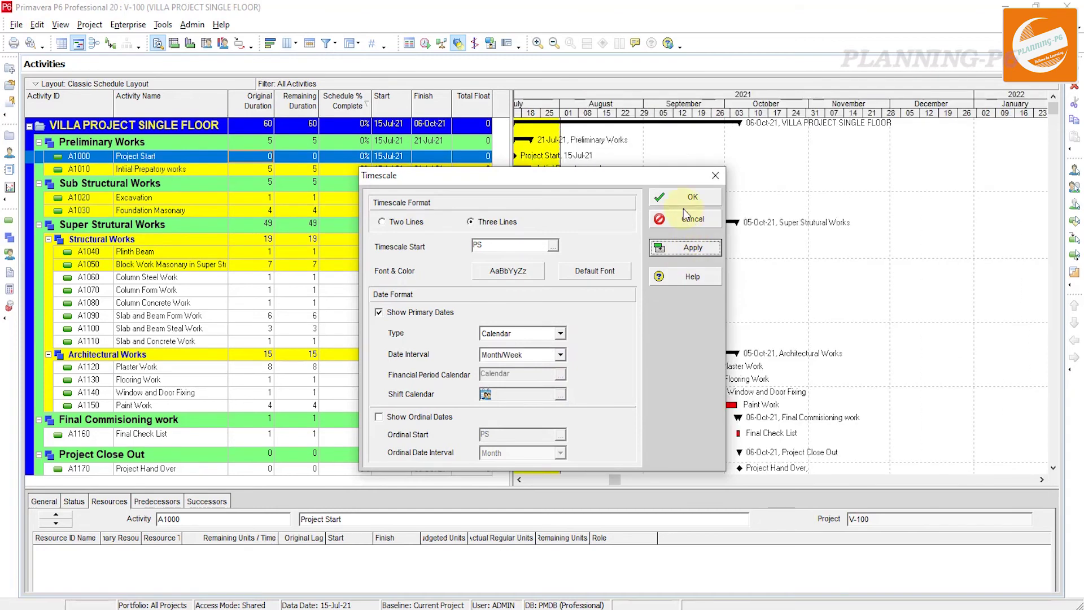
pyautogui.click(684, 202)
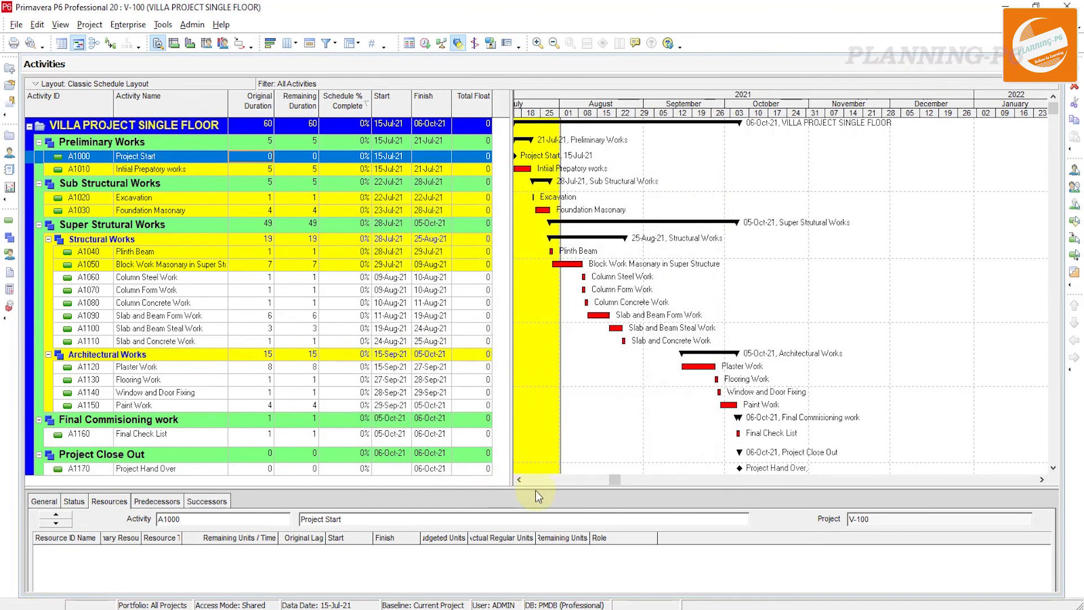
# Widen the weekly timescale and stretch the yellow spotlight to about 27-Aug-21, covering A1000–A1110.
pyautogui.click(518, 480)
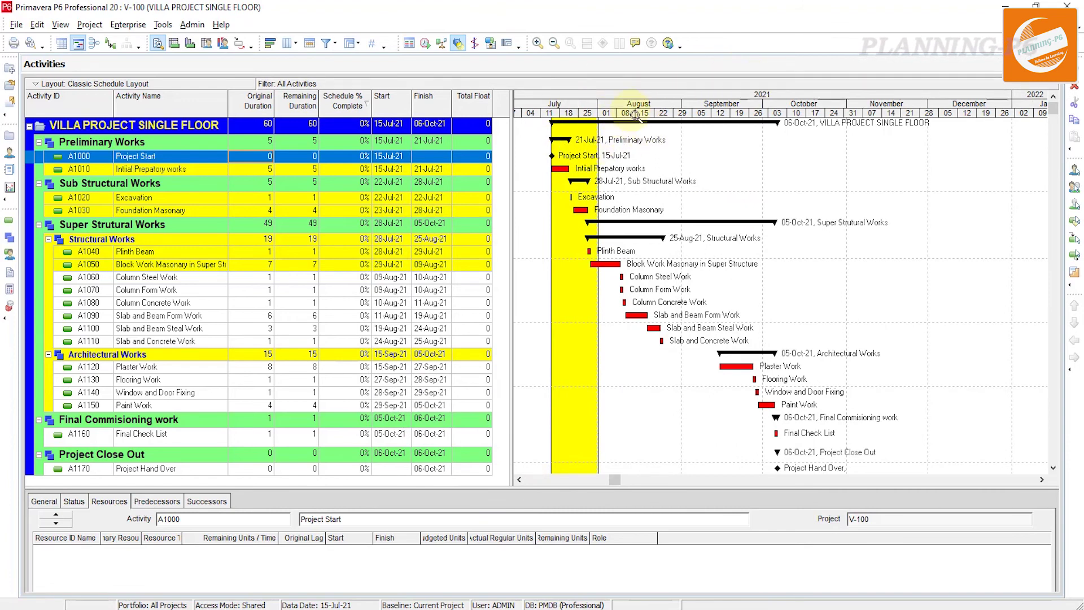
pyautogui.moveTo(635, 116); pyautogui.dragTo(782, 120)
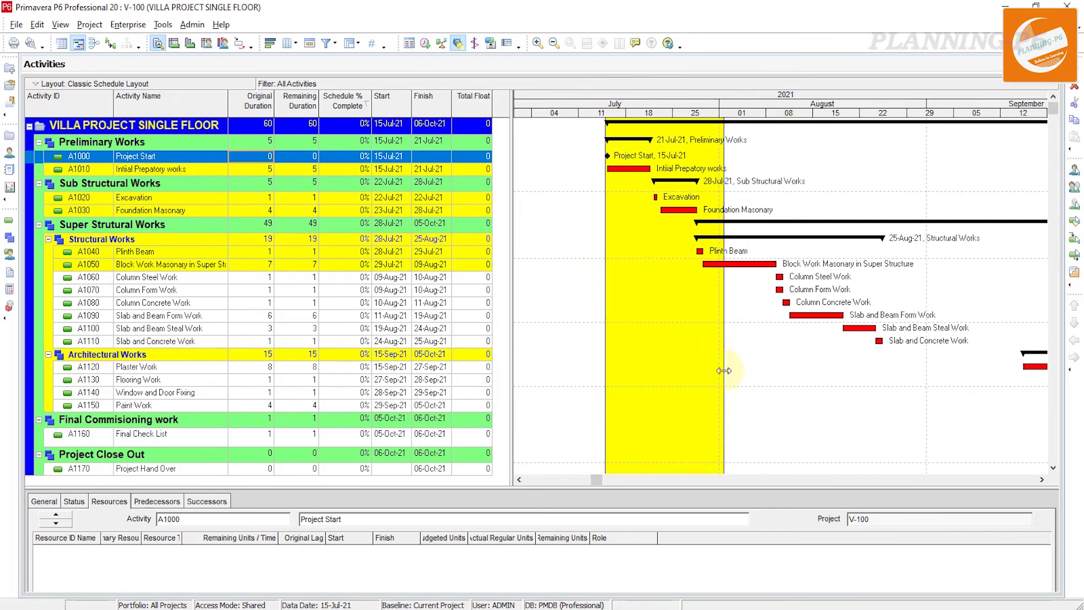
pyautogui.moveTo(724, 382); pyautogui.dragTo(895, 390)
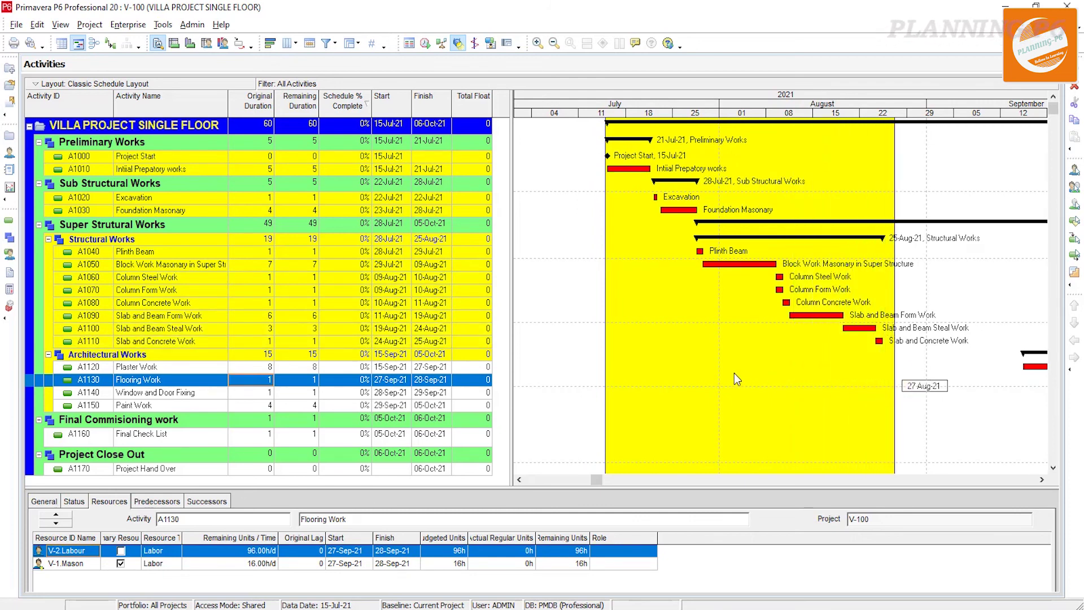